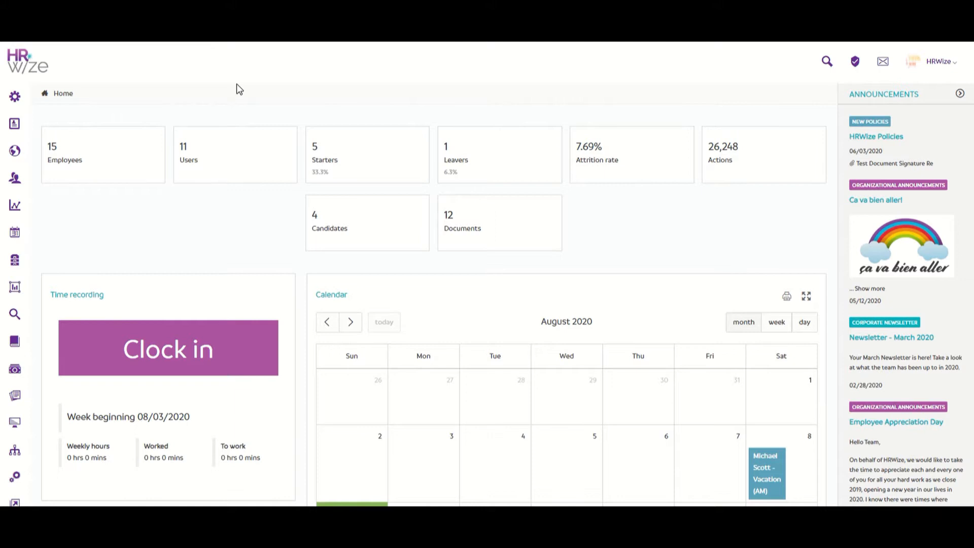
Go to Administration > HR > Workflows and open the New starter workflow for editing
{"action": "mouse_move", "coordinate": [20, 97]}
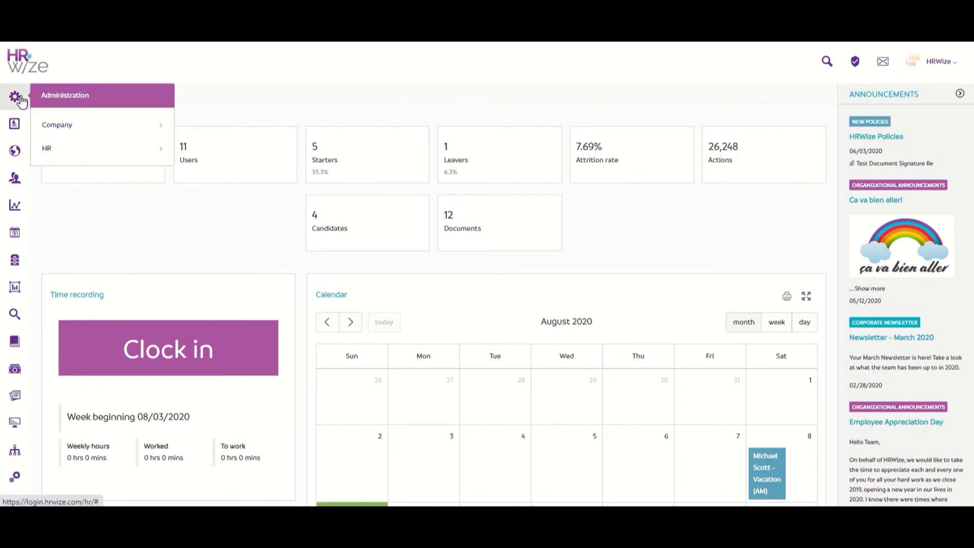
{"action": "left_click", "coordinate": [75, 159]}
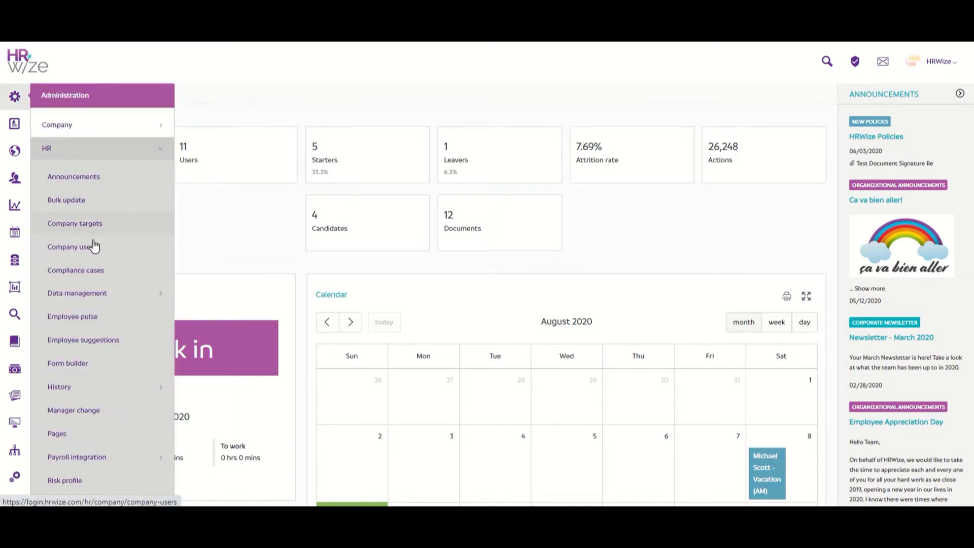
{"action": "scroll", "coordinate": [94, 245], "scroll_direction": "down", "scroll_amount": 5}
{"action": "left_click", "coordinate": [113, 374]}
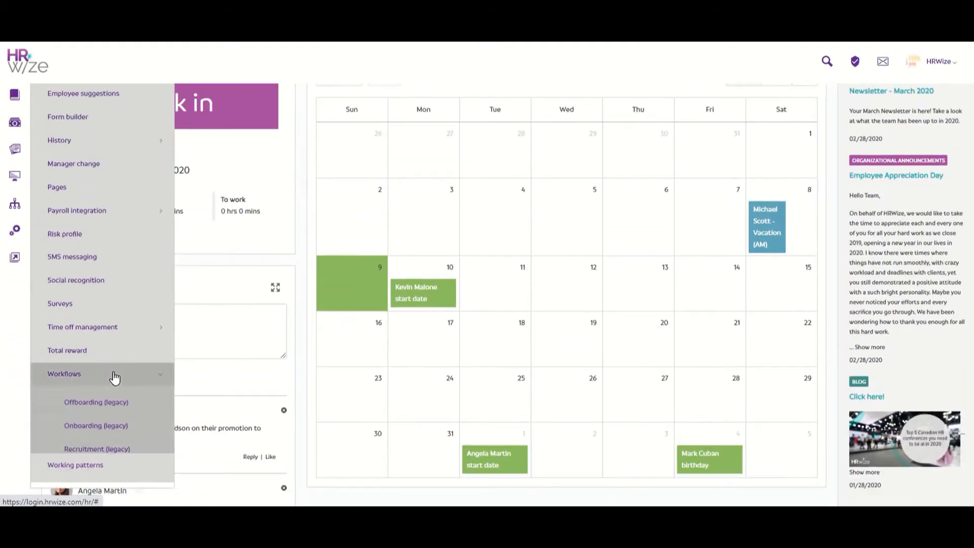
{"action": "left_click", "coordinate": [136, 484]}
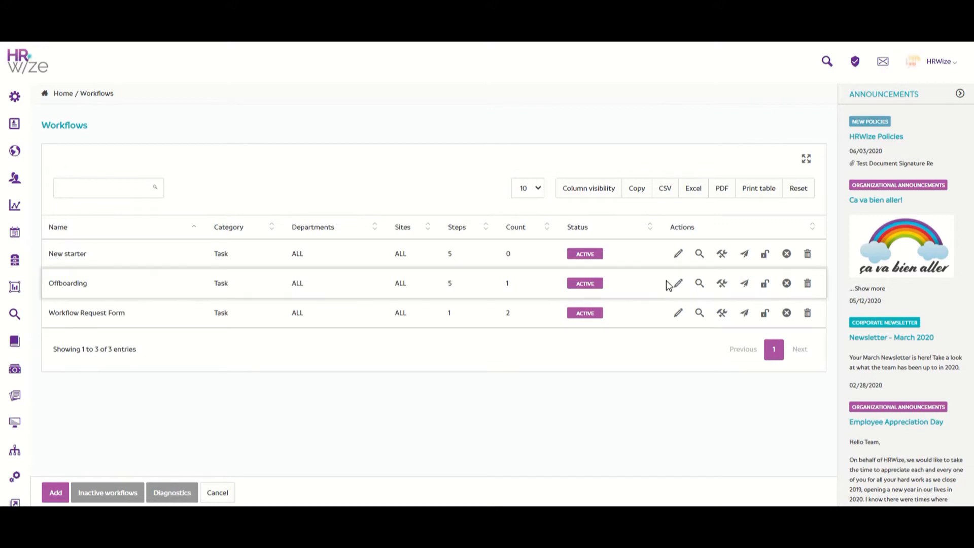
{"action": "left_click", "coordinate": [678, 254]}
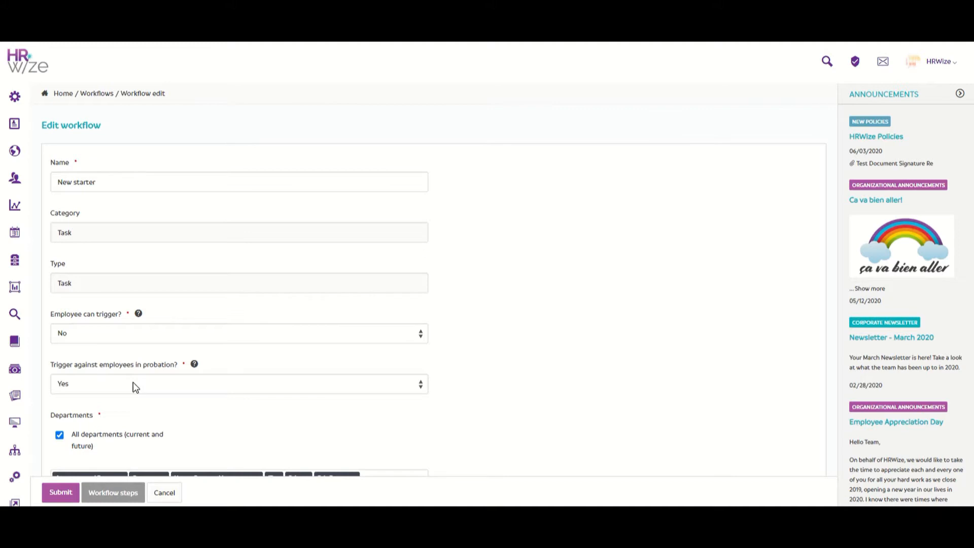
Review the New starter scope: all sites, regions, job statuses and cost centres, status Active
{"action": "scroll", "coordinate": [152, 365], "scroll_direction": "down", "scroll_amount": 5}
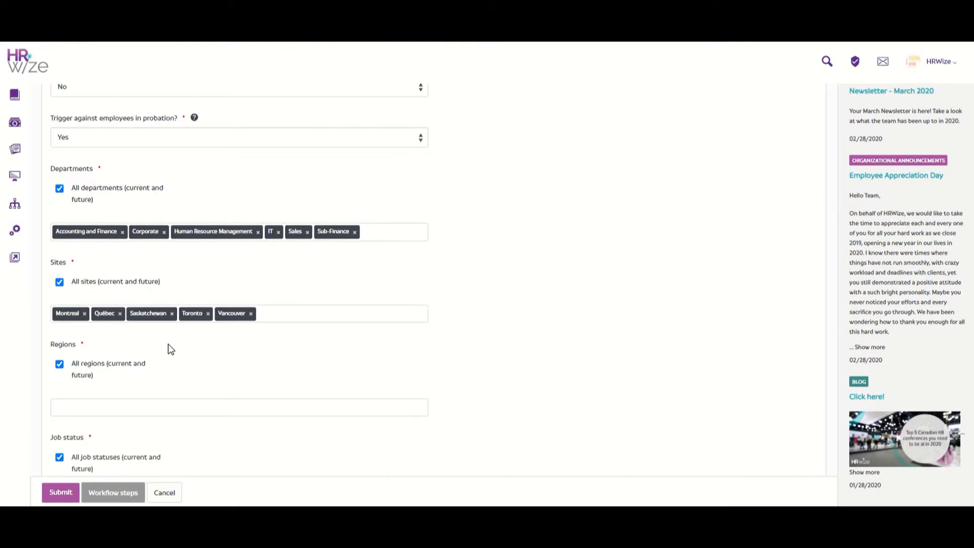
{"action": "scroll", "coordinate": [169, 344], "scroll_direction": "down", "scroll_amount": 10}
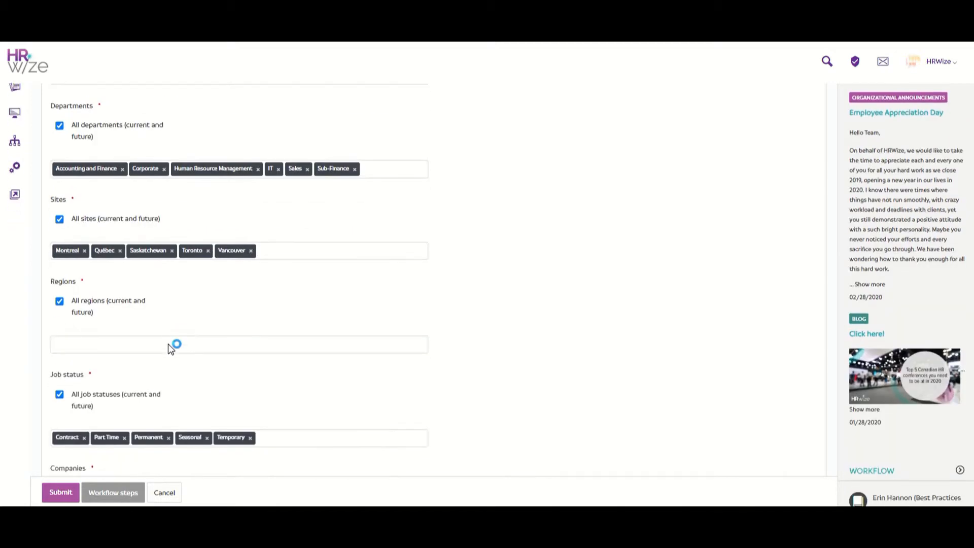
{"action": "scroll", "coordinate": [169, 344], "scroll_direction": "down", "scroll_amount": 1}
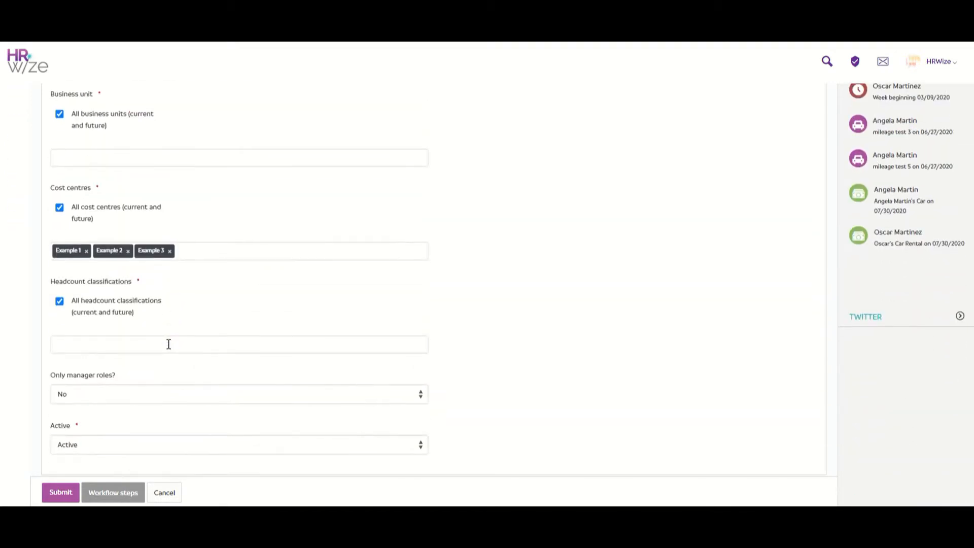
Open Workflow steps to list the New starter workflow's five steps
{"action": "left_click", "coordinate": [131, 498]}
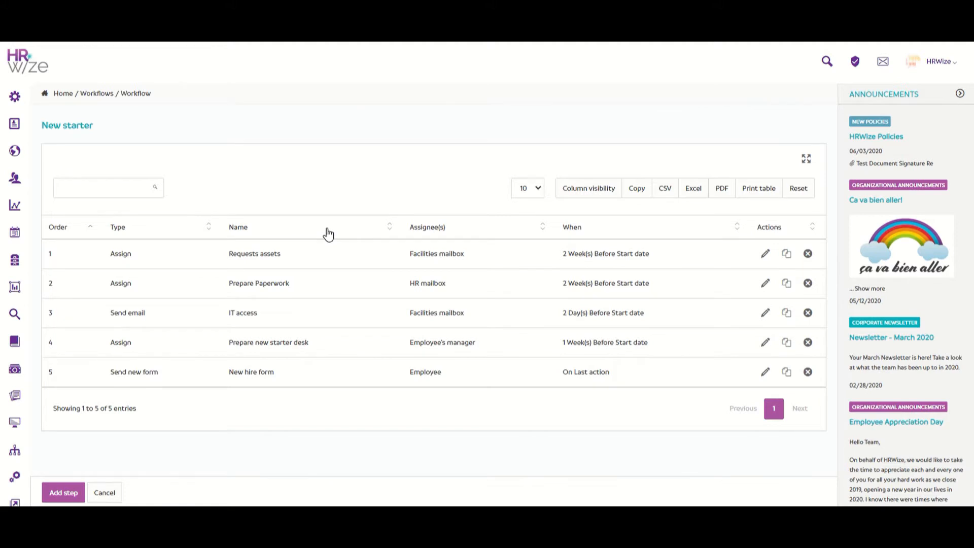
Edit the Requests assets step and check its type, leaving it as Assign to
{"action": "left_click", "coordinate": [766, 255]}
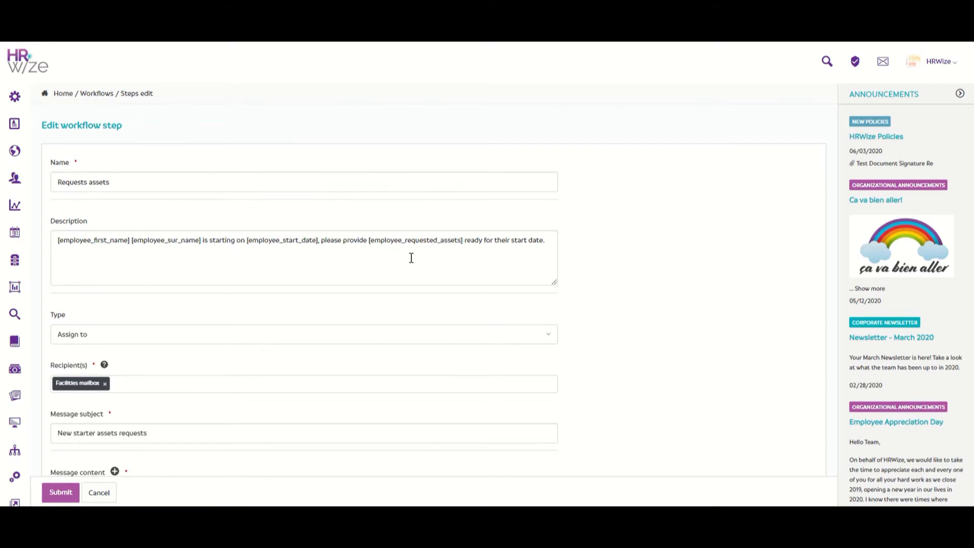
{"action": "scroll", "coordinate": [412, 257], "scroll_direction": "down", "scroll_amount": 3}
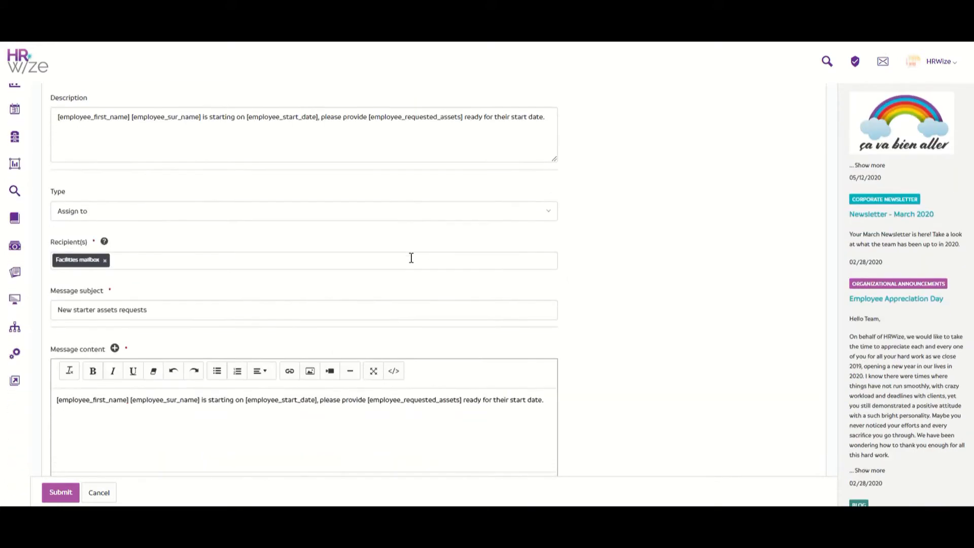
{"action": "left_click", "coordinate": [411, 217]}
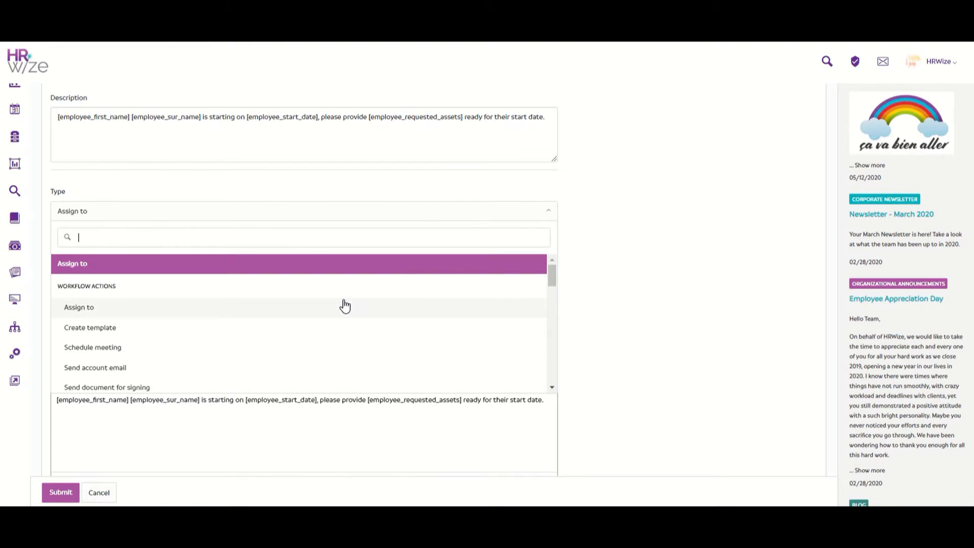
{"action": "scroll", "coordinate": [344, 306], "scroll_direction": "down", "scroll_amount": 10}
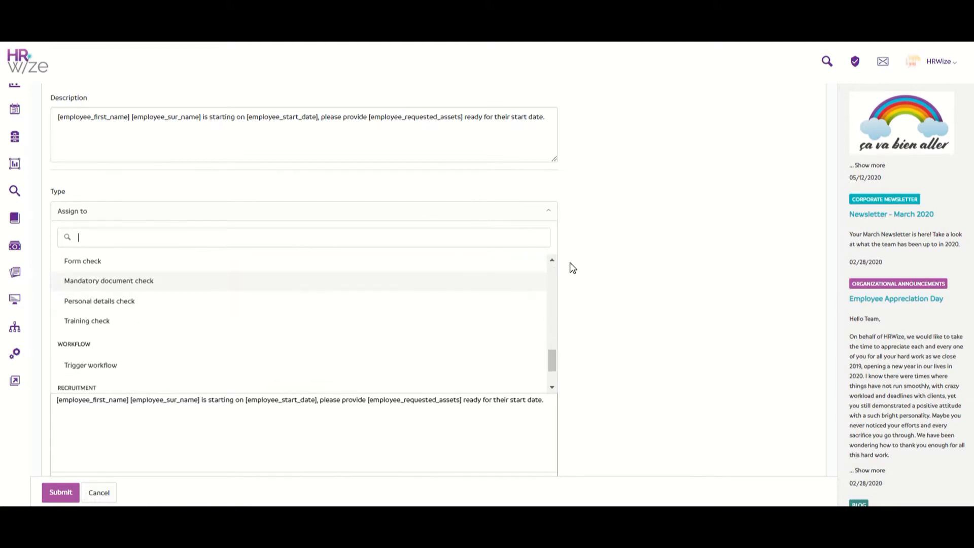
{"action": "left_click", "coordinate": [569, 265]}
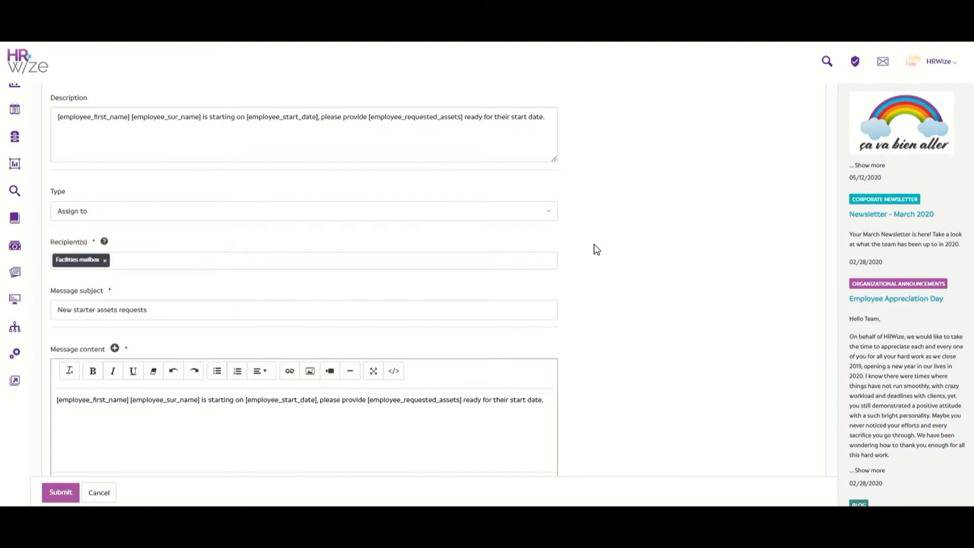
Check the recipients, keeping Facilities mailbox, and review the 'New starter assets requests' message
{"action": "left_click", "coordinate": [484, 264]}
{"action": "scroll", "coordinate": [415, 311], "scroll_direction": "down", "scroll_amount": 10}
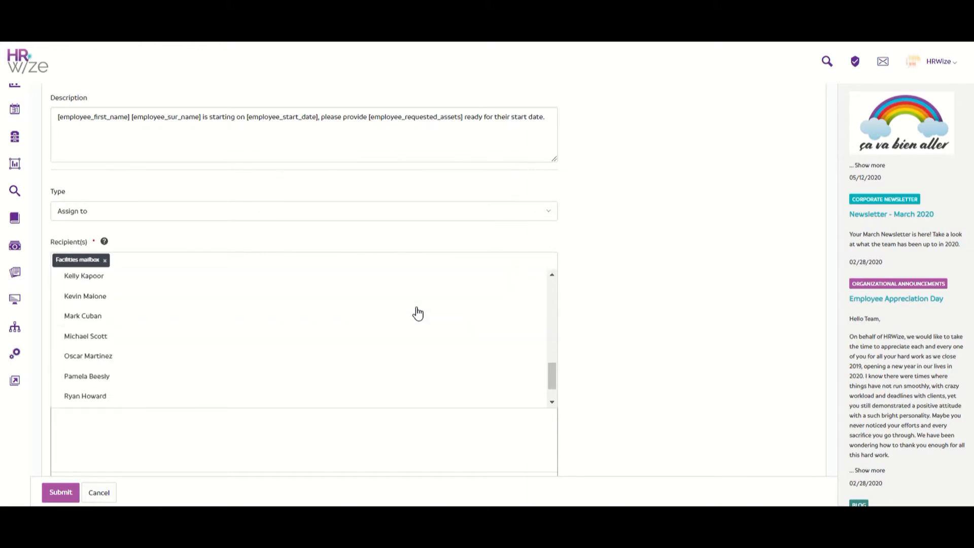
{"action": "scroll", "coordinate": [418, 313], "scroll_direction": "up", "scroll_amount": 6}
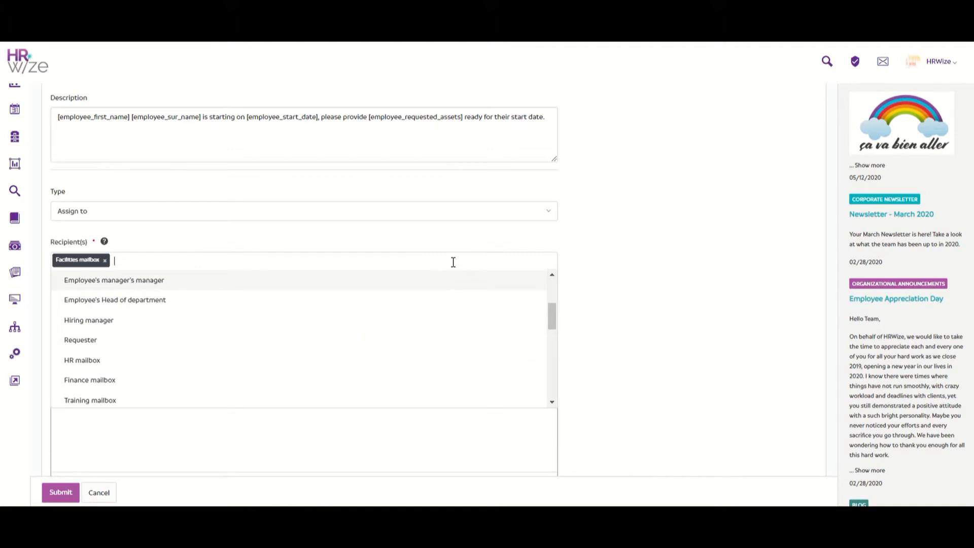
{"action": "left_click", "coordinate": [602, 256]}
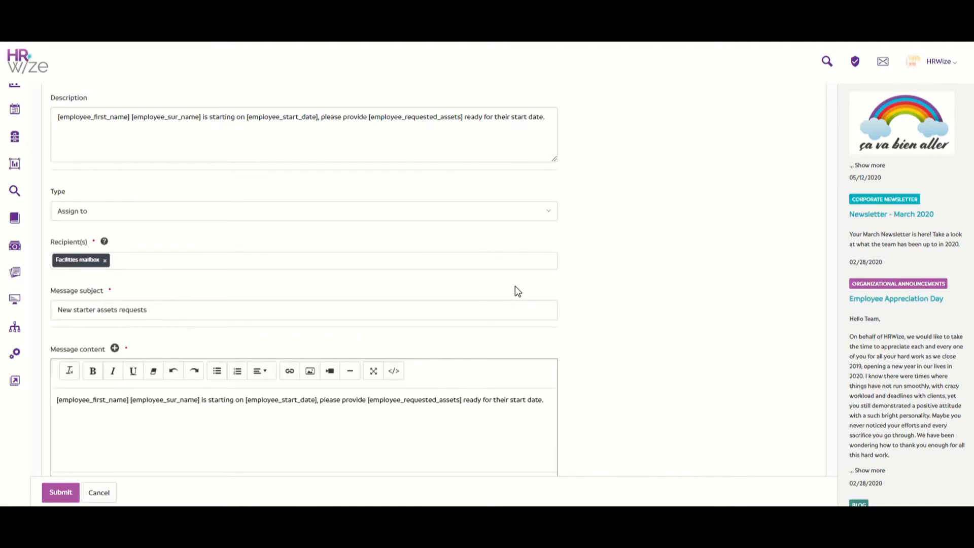
{"action": "scroll", "coordinate": [515, 289], "scroll_direction": "down", "scroll_amount": 3}
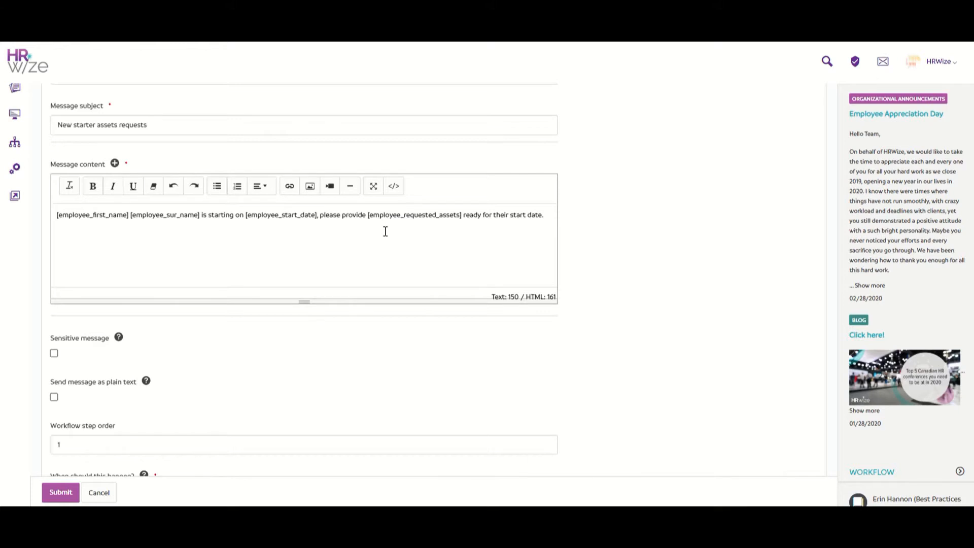
{"action": "scroll", "coordinate": [385, 231], "scroll_direction": "up", "scroll_amount": 3}
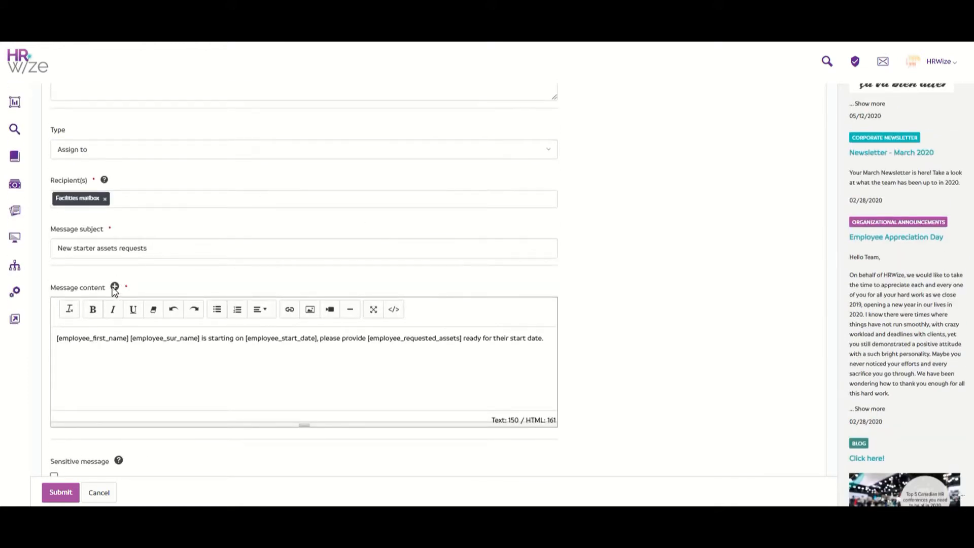
{"action": "scroll", "coordinate": [214, 257], "scroll_direction": "down", "scroll_amount": 10}
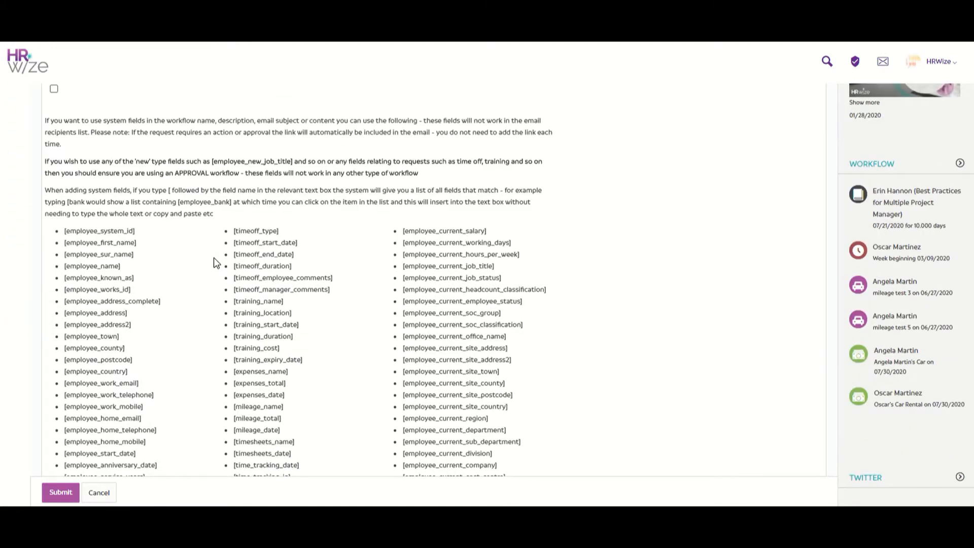
{"action": "scroll", "coordinate": [214, 257], "scroll_direction": "down", "scroll_amount": 10}
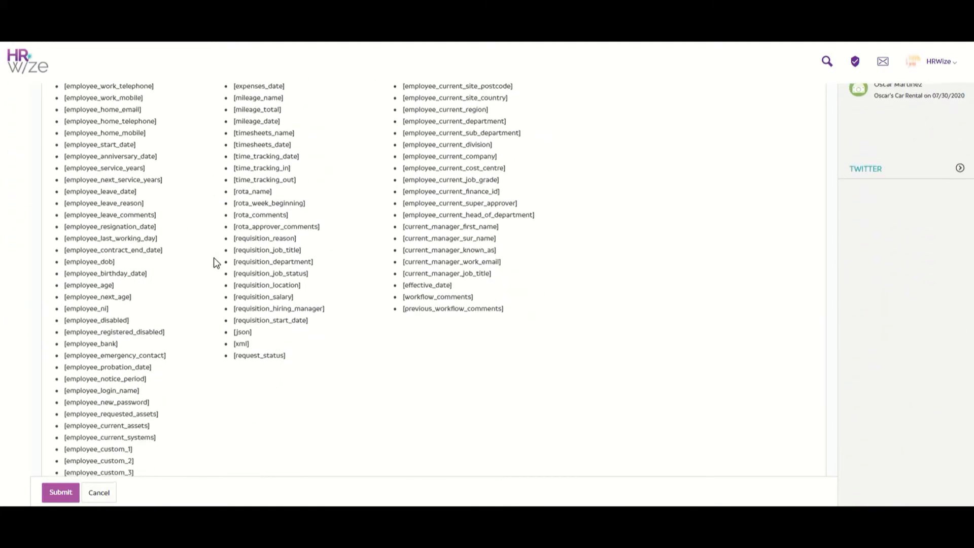
{"action": "scroll", "coordinate": [214, 259], "scroll_direction": "down", "scroll_amount": 4}
{"action": "scroll", "coordinate": [214, 259], "scroll_direction": "down", "scroll_amount": 5}
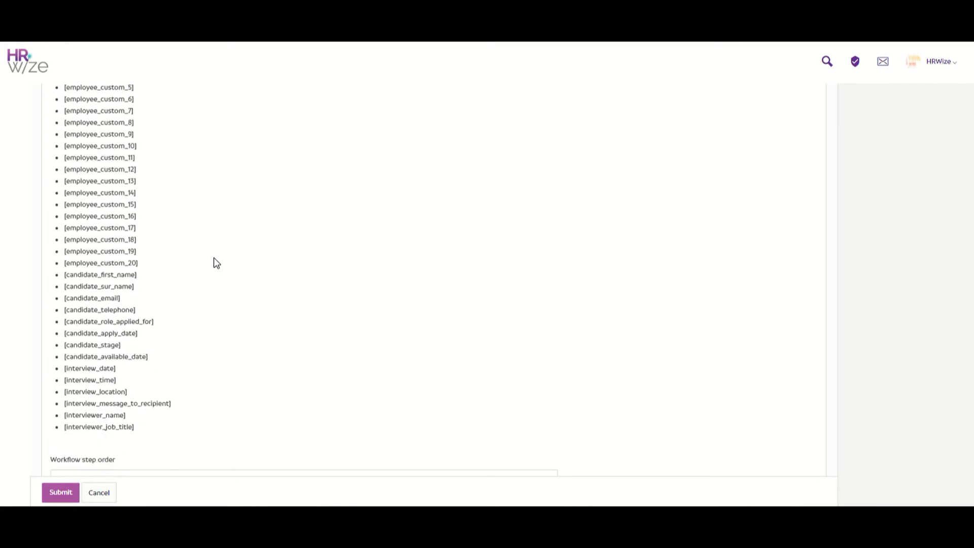
{"action": "scroll", "coordinate": [214, 262], "scroll_direction": "up", "scroll_amount": 15}
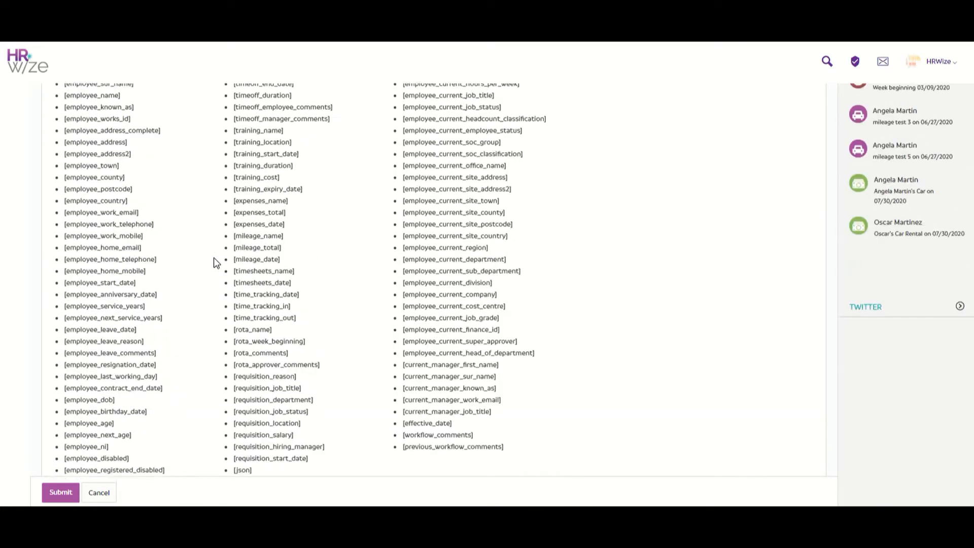
{"action": "scroll", "coordinate": [214, 257], "scroll_direction": "up", "scroll_amount": 10}
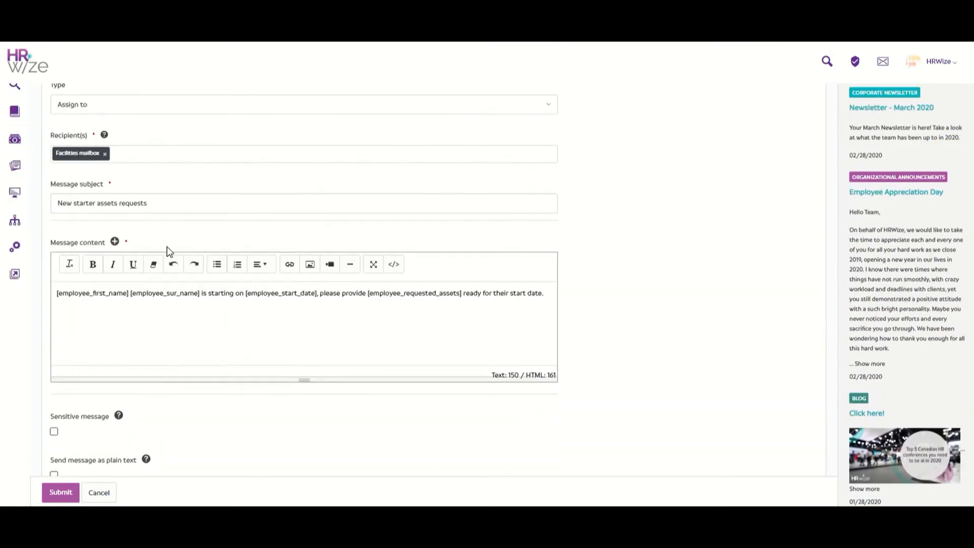
{"action": "scroll", "coordinate": [116, 242], "scroll_direction": "down", "scroll_amount": 5}
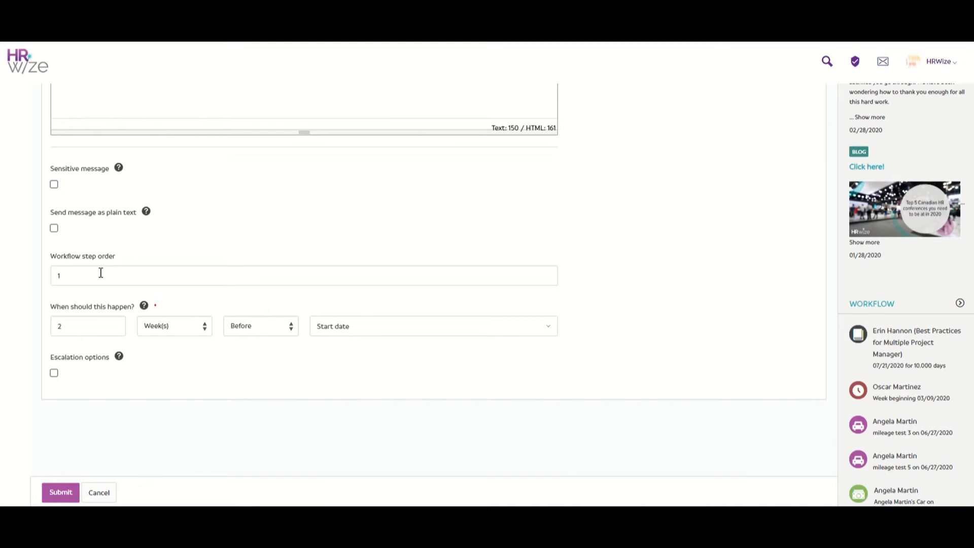
Check the step's timing options, keeping it 2 weeks before the Start date
{"action": "scroll", "coordinate": [101, 273], "scroll_direction": "down", "scroll_amount": 1}
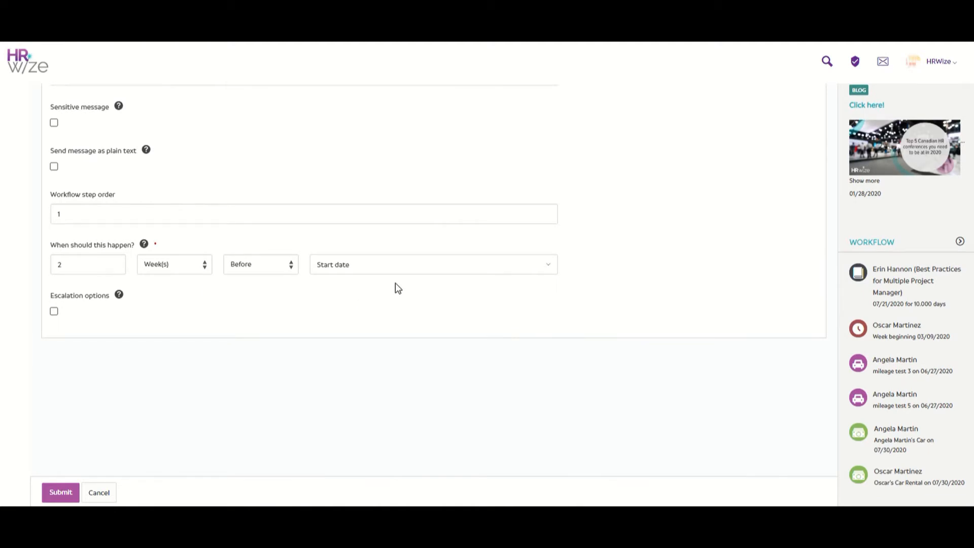
{"action": "left_click", "coordinate": [423, 265]}
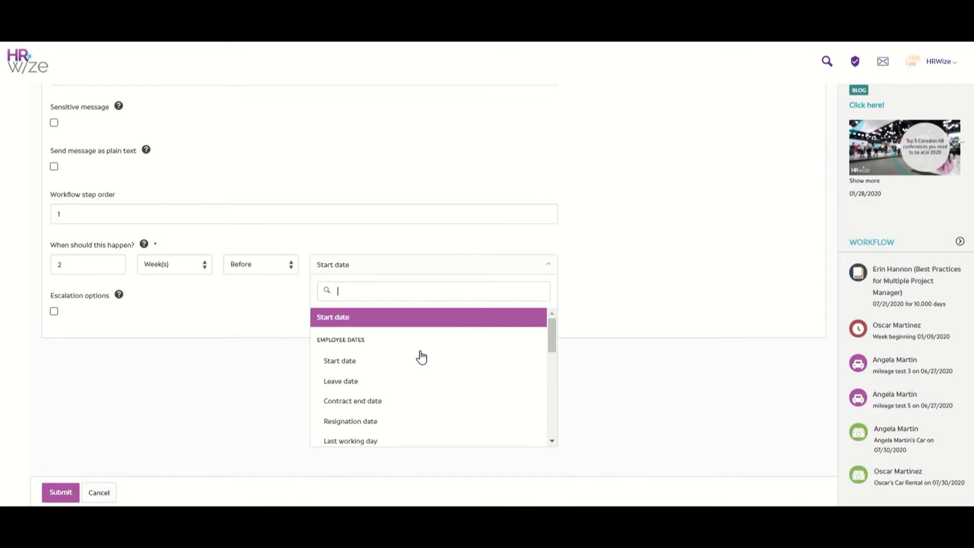
{"action": "scroll", "coordinate": [421, 357], "scroll_direction": "down", "scroll_amount": 5}
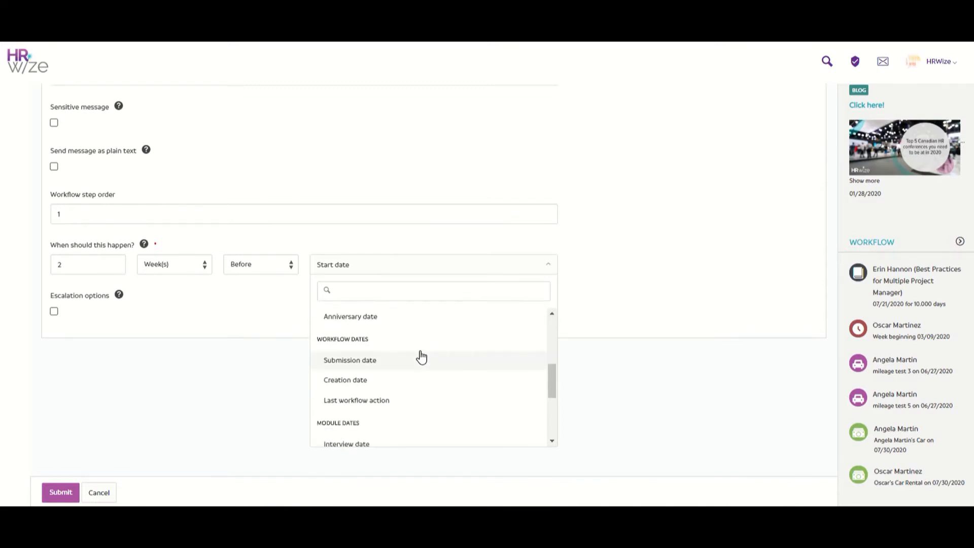
{"action": "left_click", "coordinate": [71, 310]}
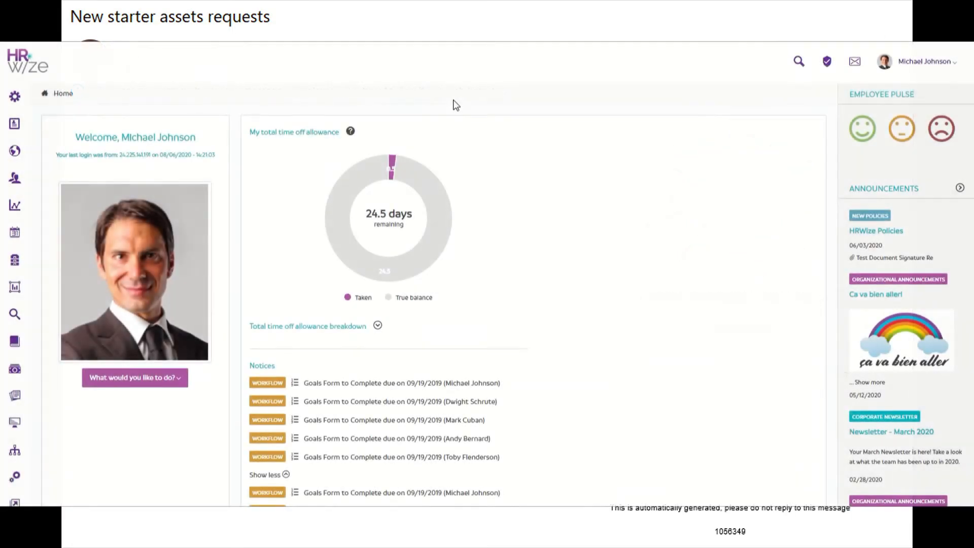
{"action": "scroll", "coordinate": [453, 103], "scroll_direction": "down", "scroll_amount": 4}
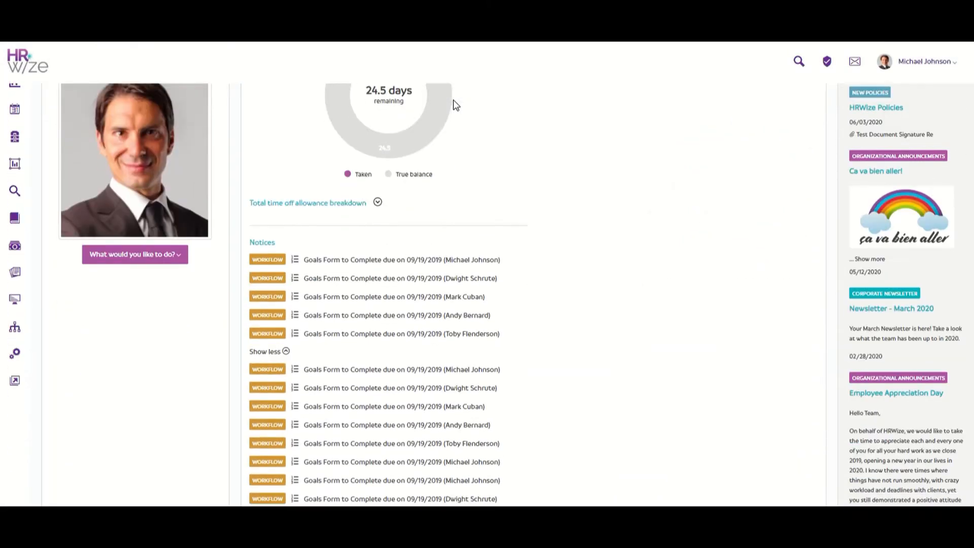
Open the 'Requests assets due on 08/06/2020' task from the dashboard Notices
{"action": "scroll", "coordinate": [452, 104], "scroll_direction": "down", "scroll_amount": 4}
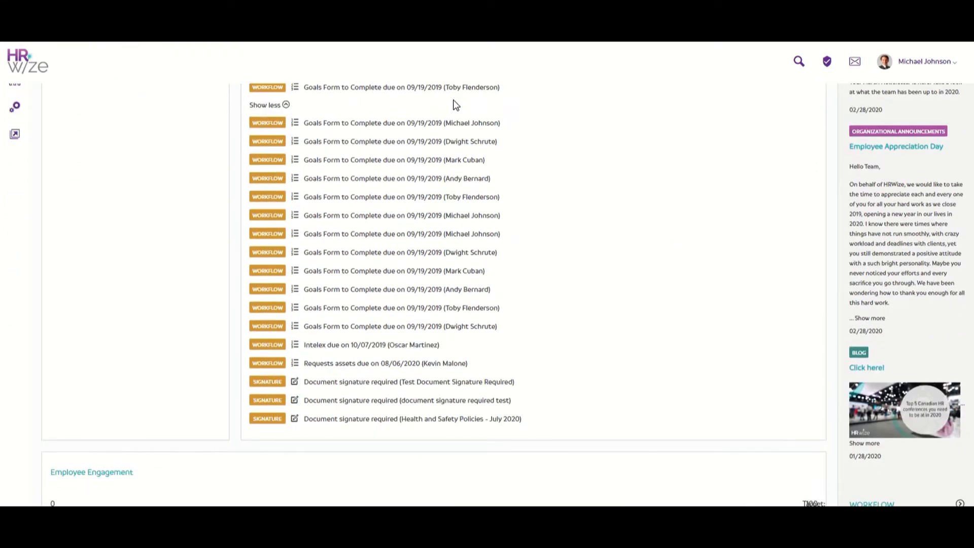
{"action": "left_click", "coordinate": [418, 365]}
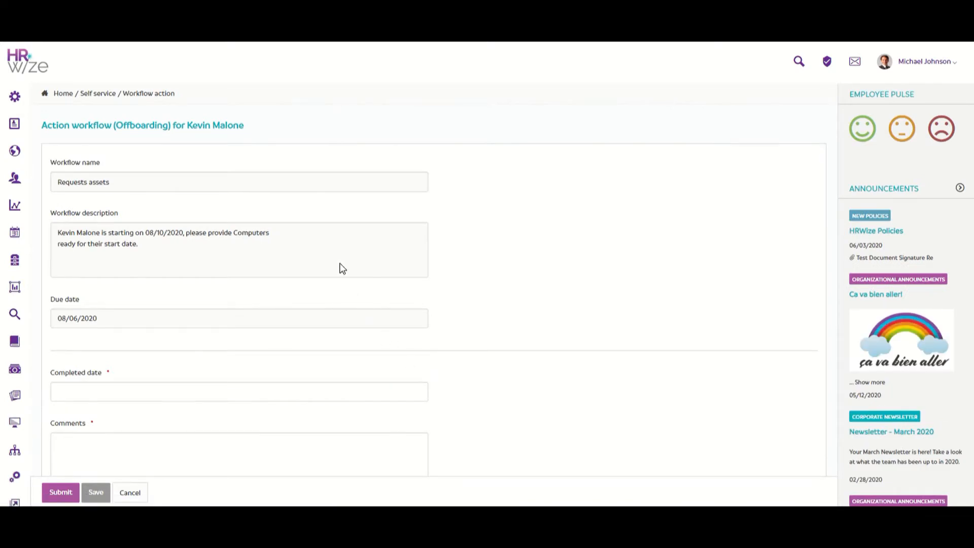
Set Completed date to 7 August (08/07/2020), comment 'done.', and submit the task
{"action": "scroll", "coordinate": [342, 267], "scroll_direction": "down", "scroll_amount": 1}
{"action": "scroll", "coordinate": [339, 263], "scroll_direction": "down", "scroll_amount": 1}
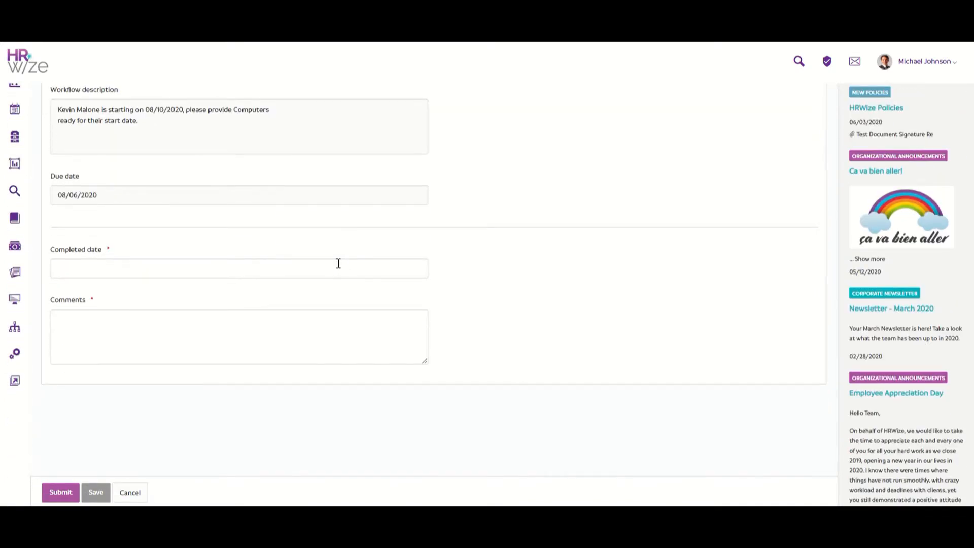
{"action": "left_click", "coordinate": [339, 263]}
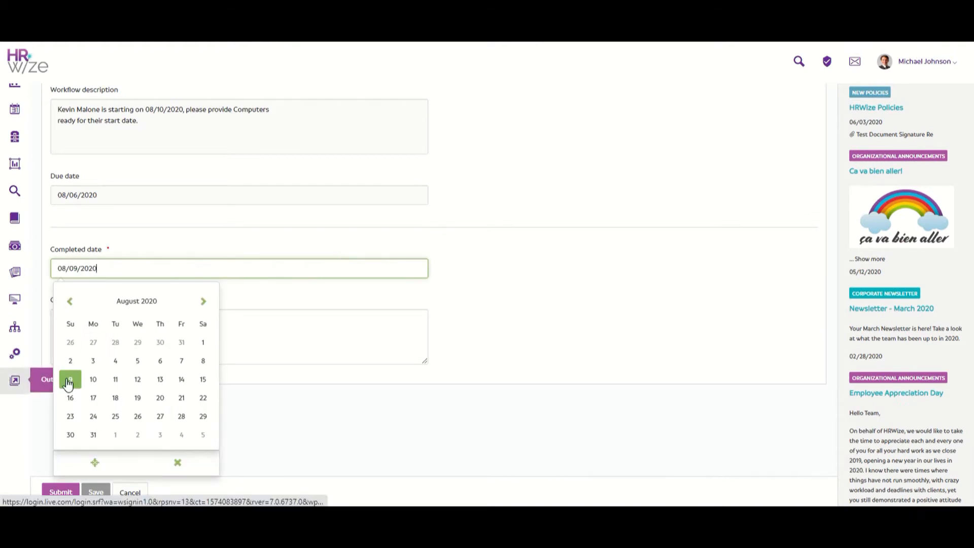
{"action": "left_click", "coordinate": [183, 362]}
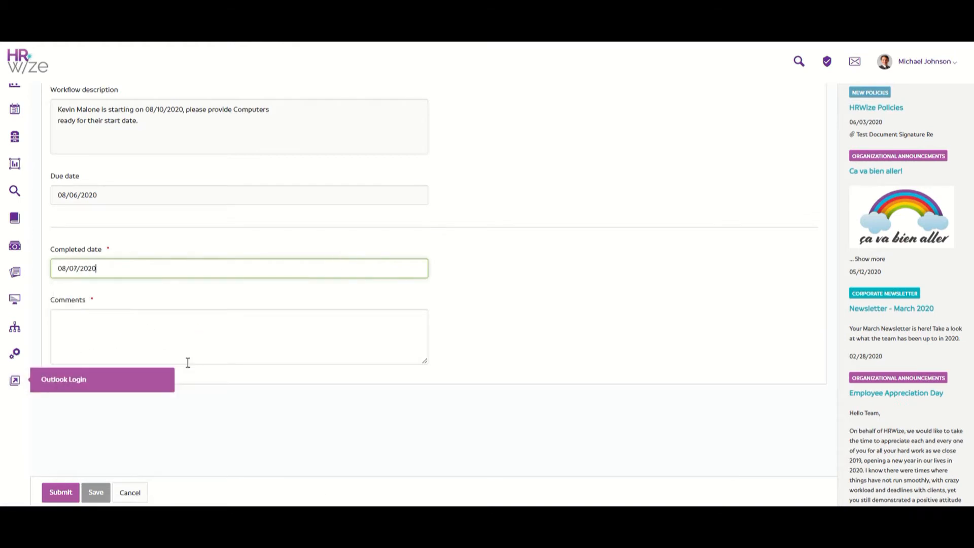
{"action": "left_click", "coordinate": [308, 325]}
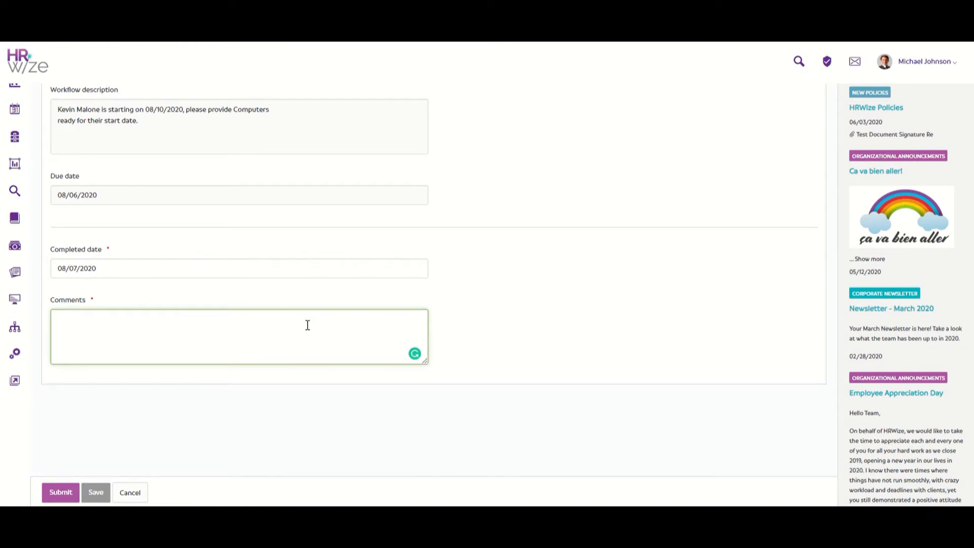
{"action": "type", "text": "done."}
{"action": "left_click", "coordinate": [60, 493]}
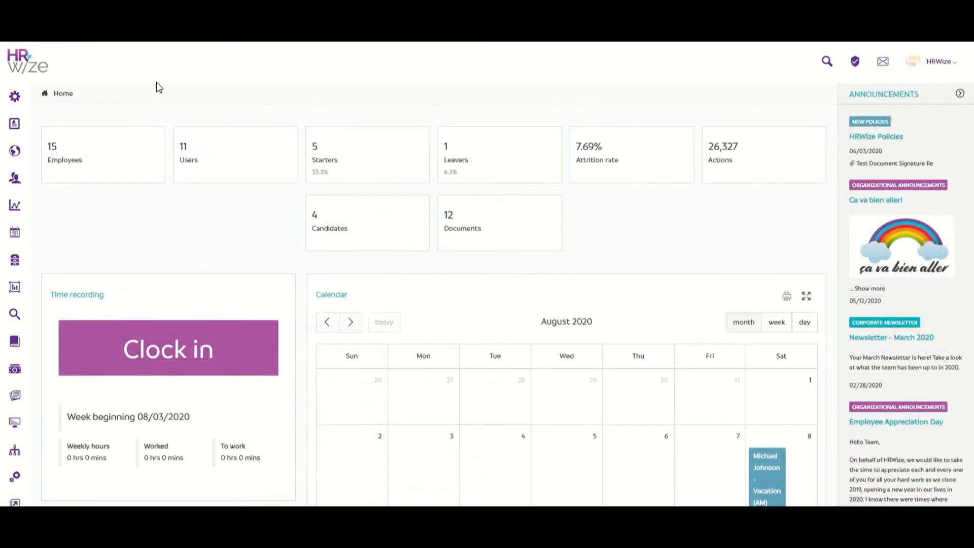
List running New starter instances from Administration > HR > Workflows, showing one at 20%
{"action": "mouse_move", "coordinate": [11, 99]}
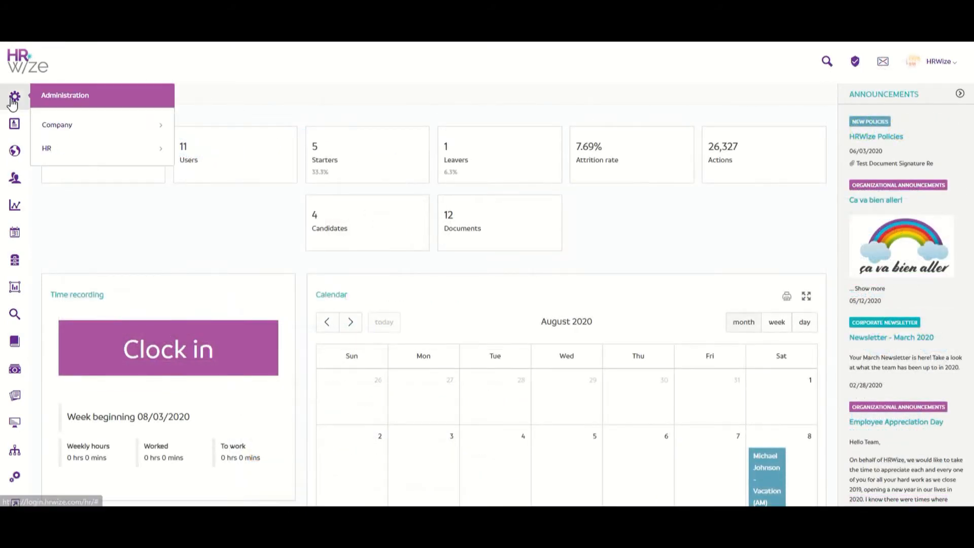
{"action": "left_click", "coordinate": [107, 147]}
{"action": "scroll", "coordinate": [121, 218], "scroll_direction": "down", "scroll_amount": 6}
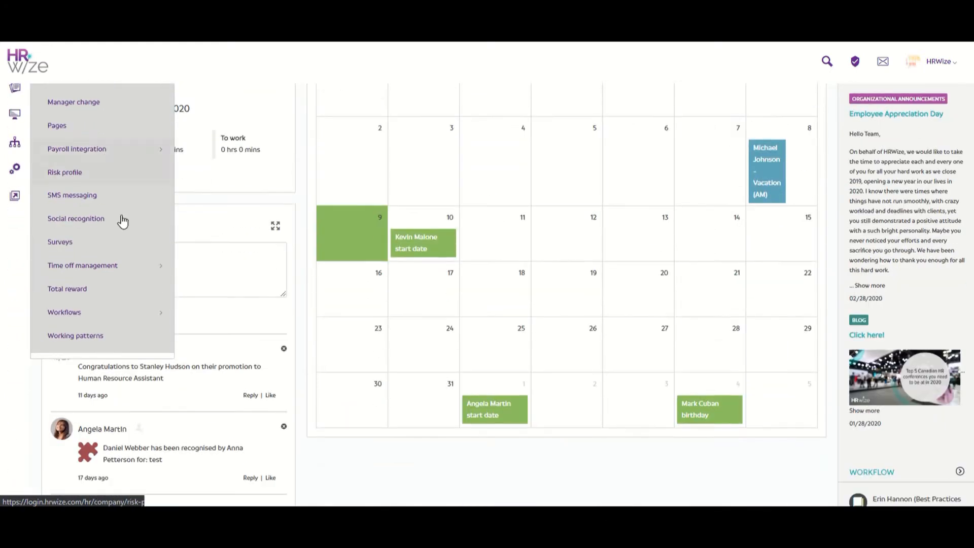
{"action": "left_click", "coordinate": [105, 312]}
{"action": "left_click", "coordinate": [120, 415]}
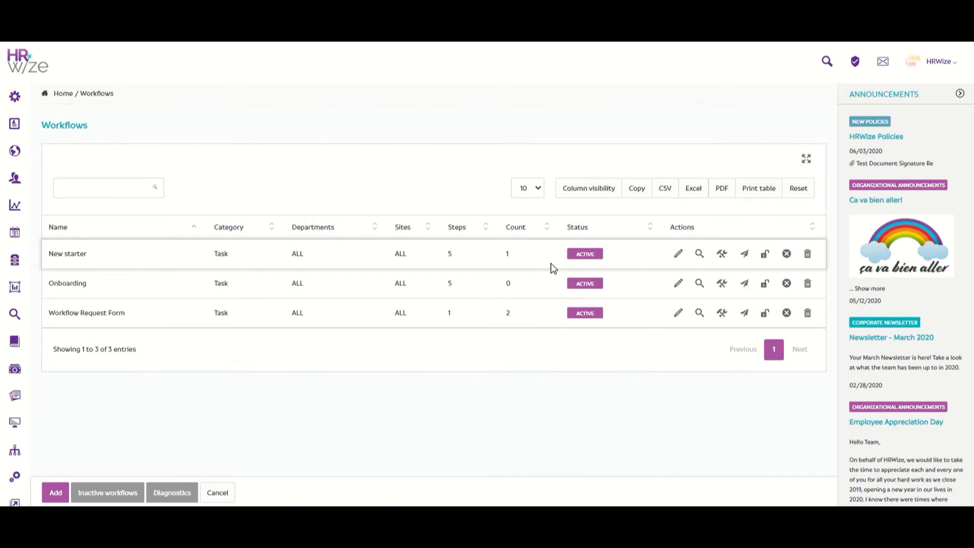
{"action": "left_click", "coordinate": [699, 254]}
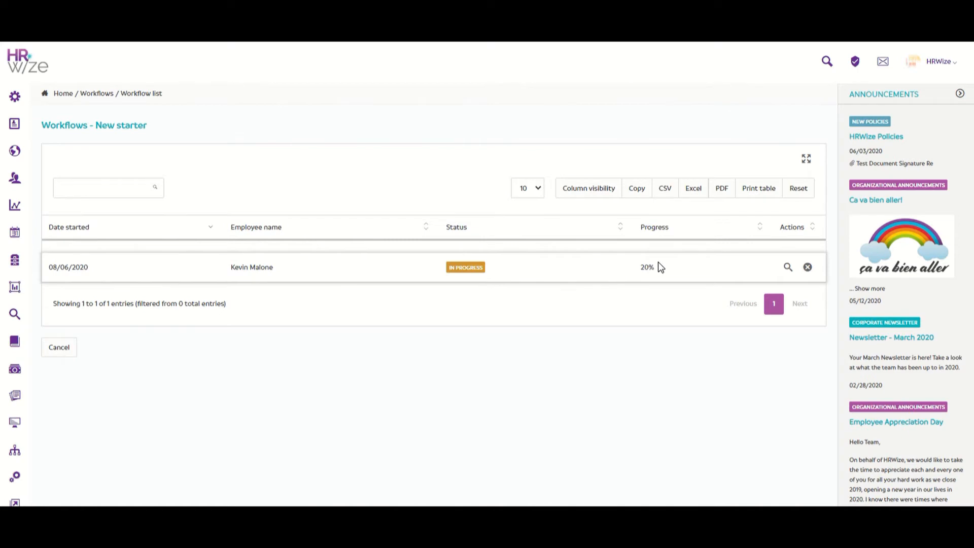
View the in-progress new starter's timeline, then return to the five-step New starter list
{"action": "left_click", "coordinate": [787, 267]}
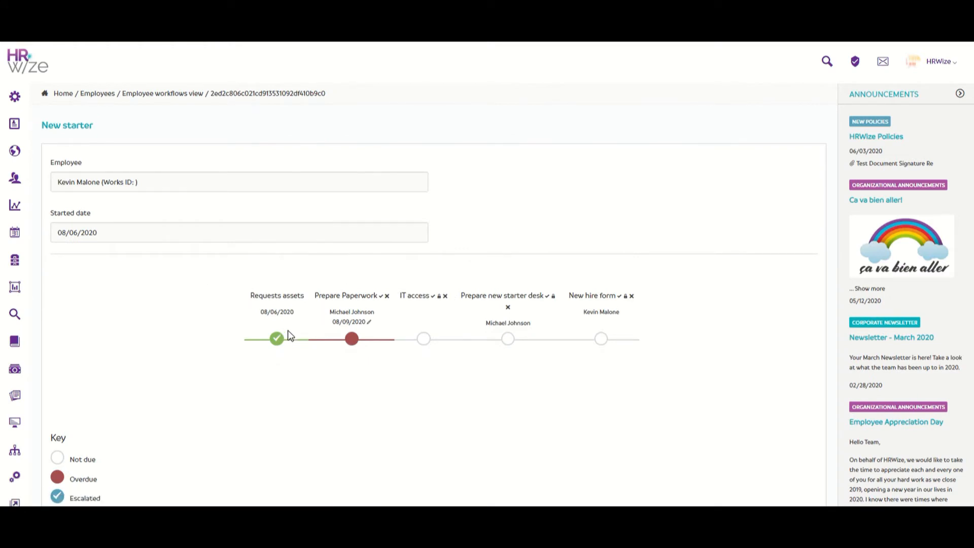
{"action": "mouse_move", "coordinate": [278, 340]}
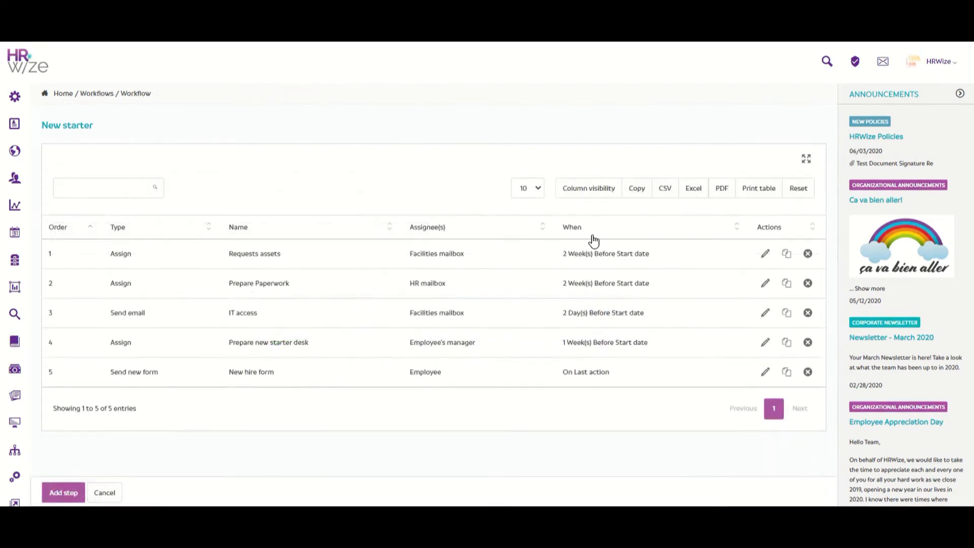
Edit the Prepare Paperwork step, keeping type Assign to, and review its message and timing
{"action": "left_click", "coordinate": [766, 284]}
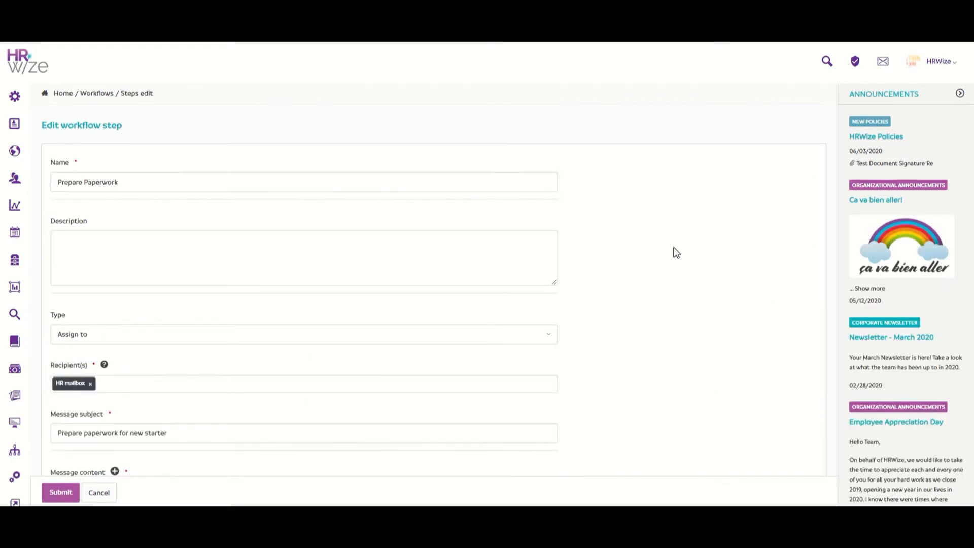
{"action": "left_click", "coordinate": [481, 343]}
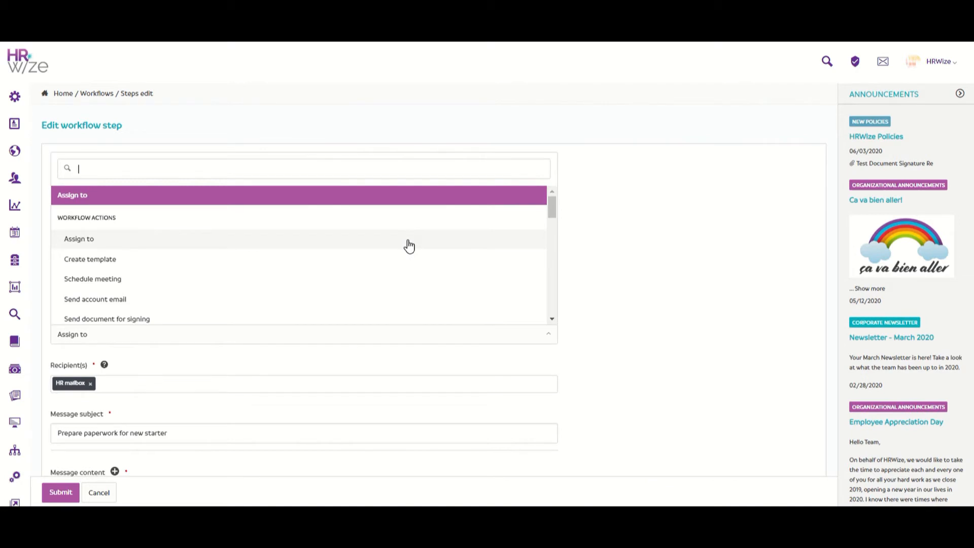
{"action": "scroll", "coordinate": [409, 246], "scroll_direction": "down", "scroll_amount": 3}
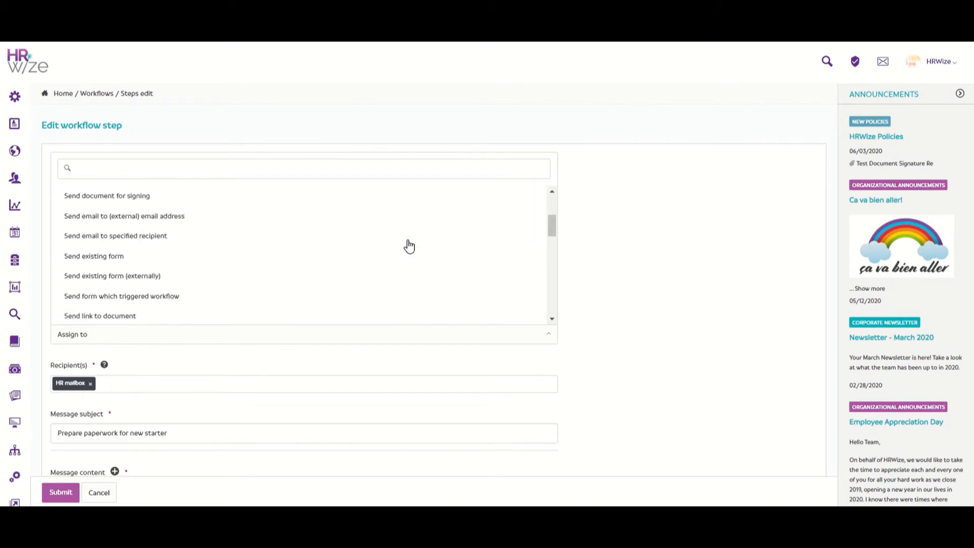
{"action": "left_click", "coordinate": [585, 391]}
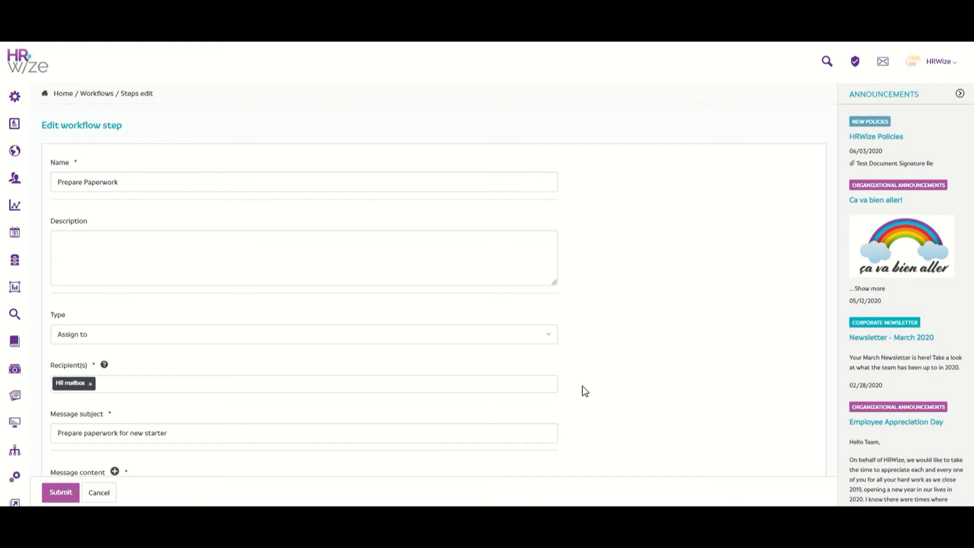
{"action": "scroll", "coordinate": [585, 391], "scroll_direction": "down", "scroll_amount": 4}
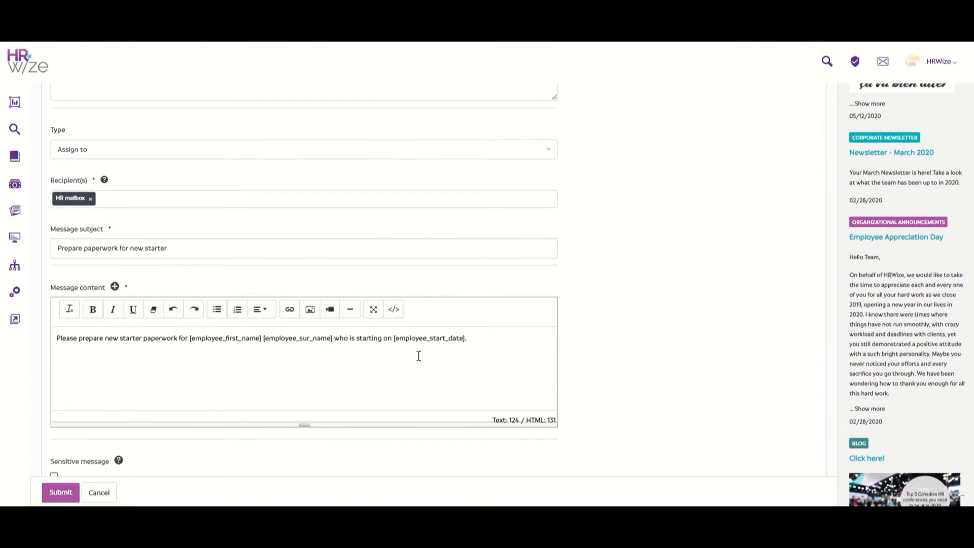
{"action": "scroll", "coordinate": [419, 355], "scroll_direction": "down", "scroll_amount": 8}
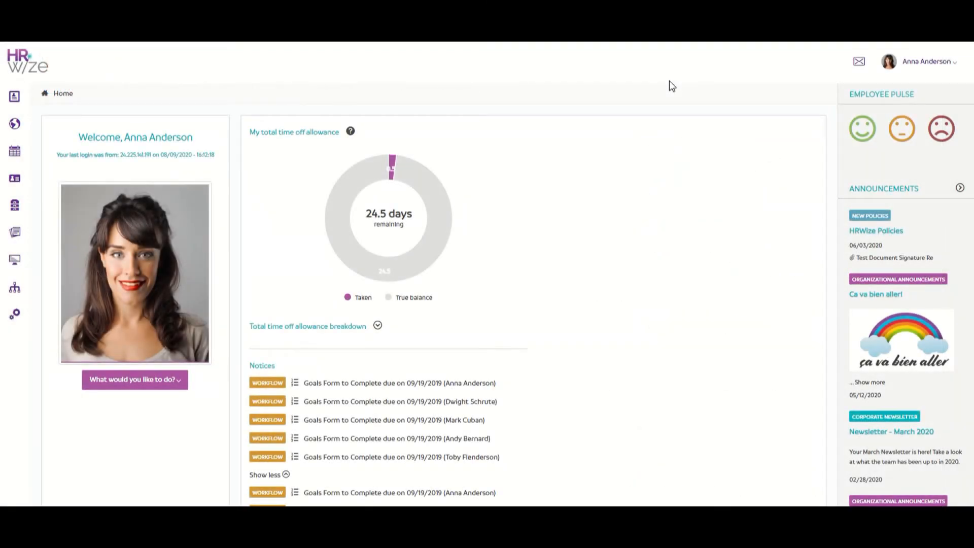
Submit the Prepare Paperwork task (due 08/09/2020) as completed 08/07/2020 with comment 'done.'
{"action": "scroll", "coordinate": [669, 82], "scroll_direction": "down", "scroll_amount": 4}
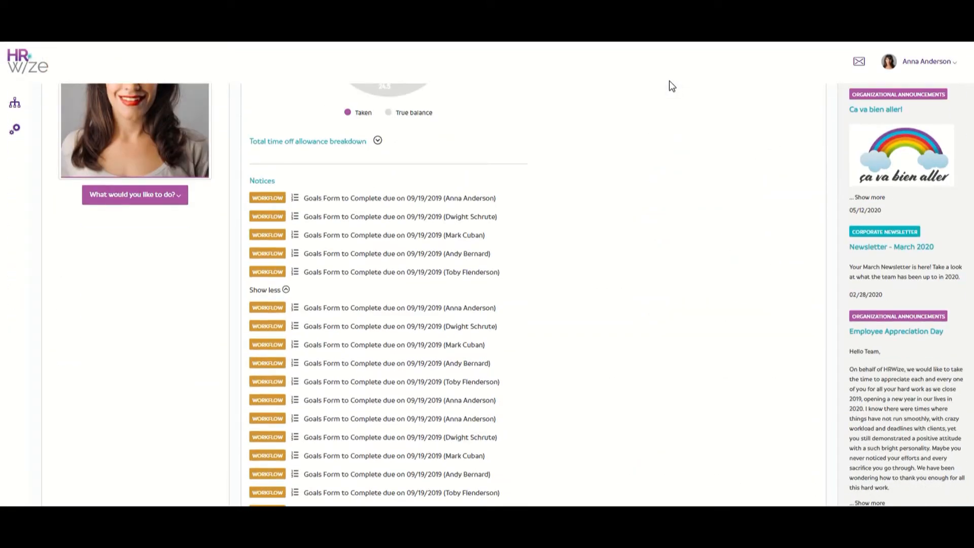
{"action": "scroll", "coordinate": [668, 80], "scroll_direction": "down", "scroll_amount": 5}
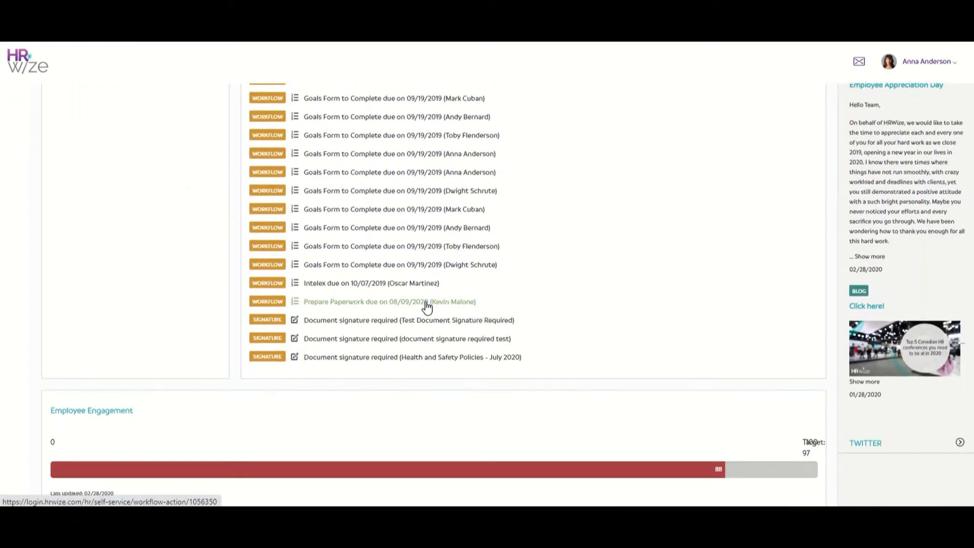
{"action": "left_click", "coordinate": [426, 303]}
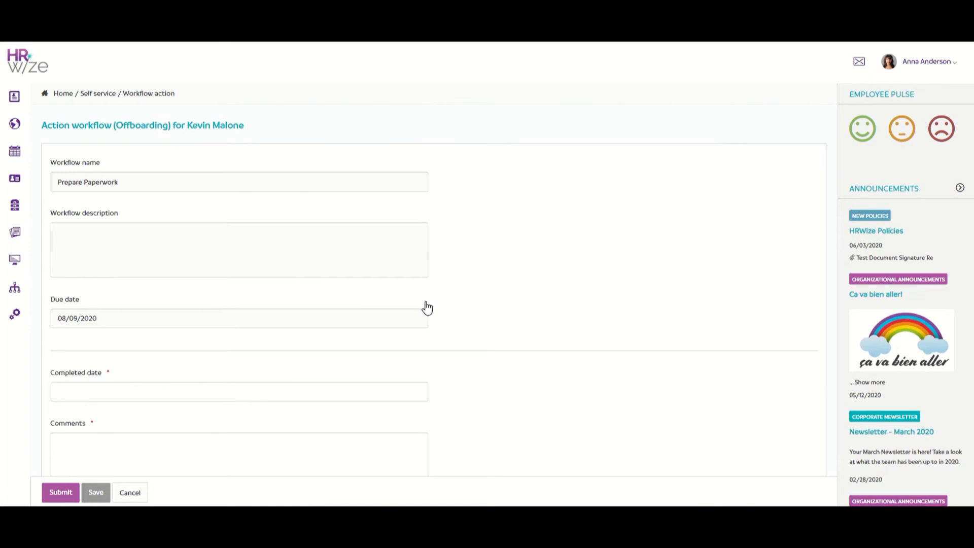
{"action": "scroll", "coordinate": [426, 307], "scroll_direction": "down", "scroll_amount": 3}
{"action": "left_click", "coordinate": [366, 264]}
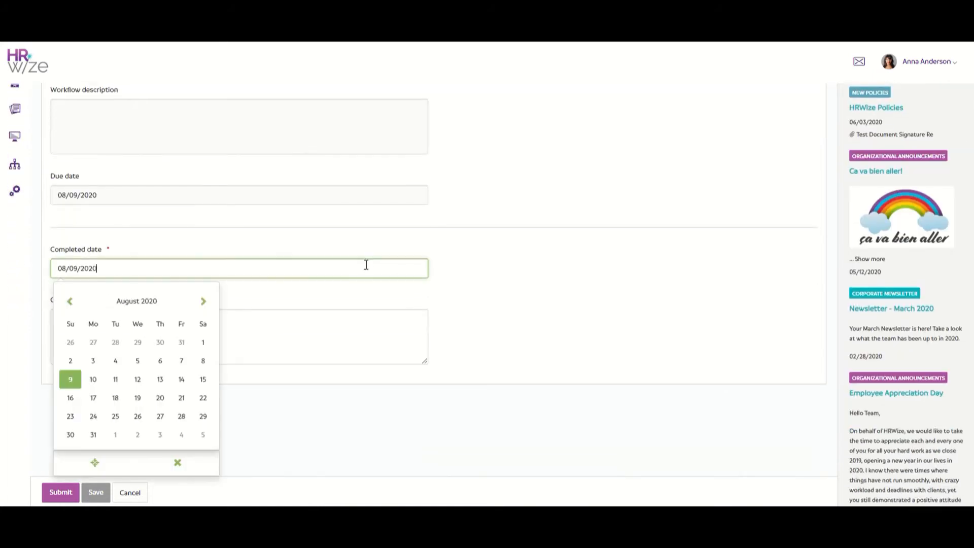
{"action": "left_click", "coordinate": [183, 362]}
{"action": "left_click", "coordinate": [188, 335]}
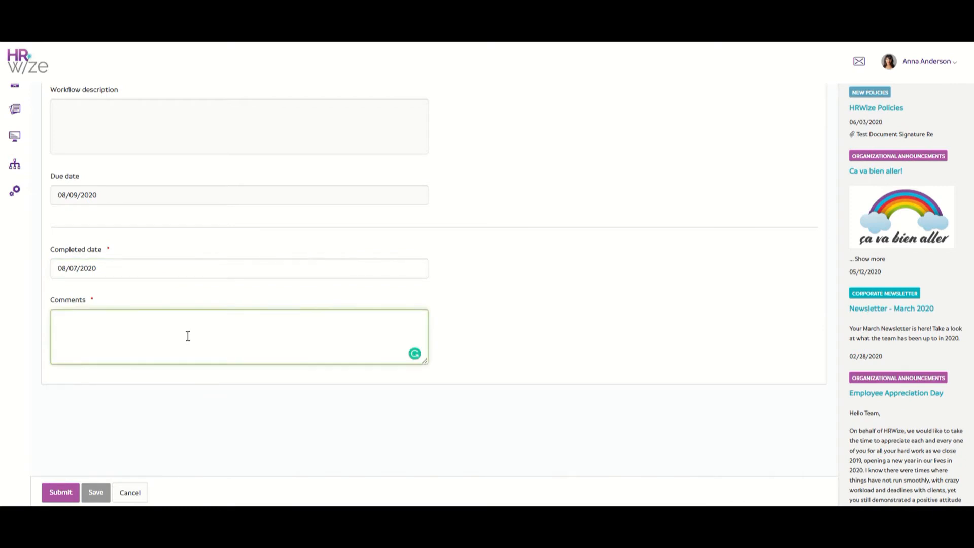
{"action": "type", "text": "done."}
{"action": "left_click", "coordinate": [60, 493]}
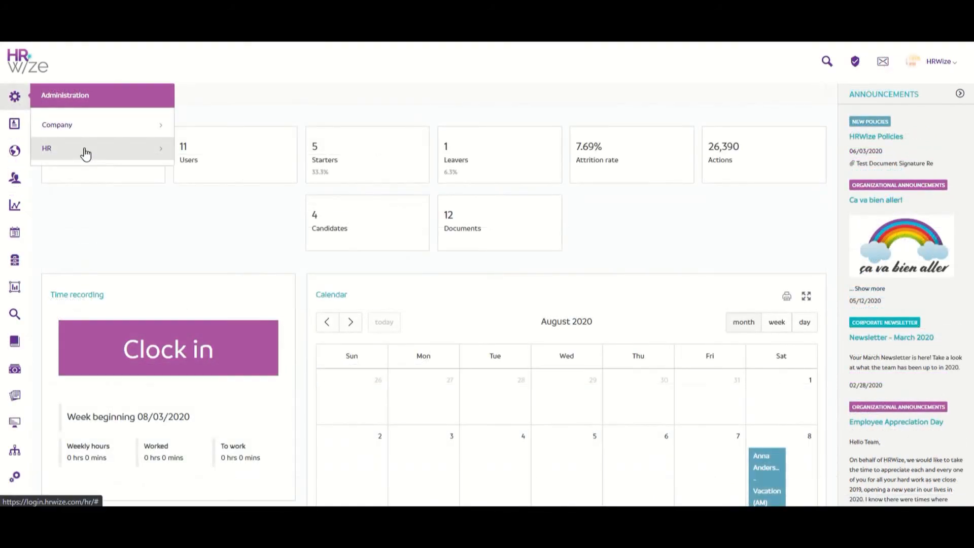
{"action": "left_click", "coordinate": [85, 152]}
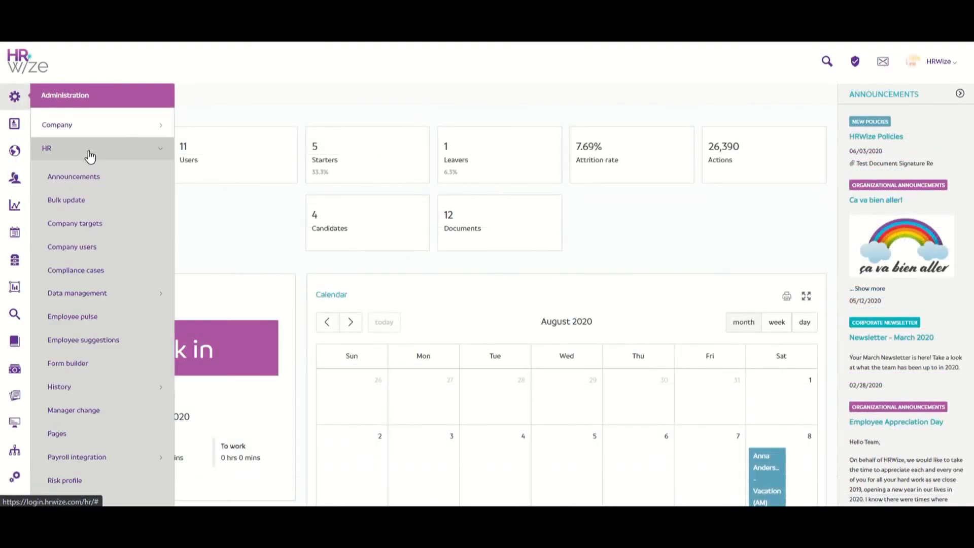
View the running New starter workflows and open the employee's run, in progress at 40%
{"action": "scroll", "coordinate": [91, 156], "scroll_direction": "down", "scroll_amount": 7}
{"action": "left_click", "coordinate": [112, 249]}
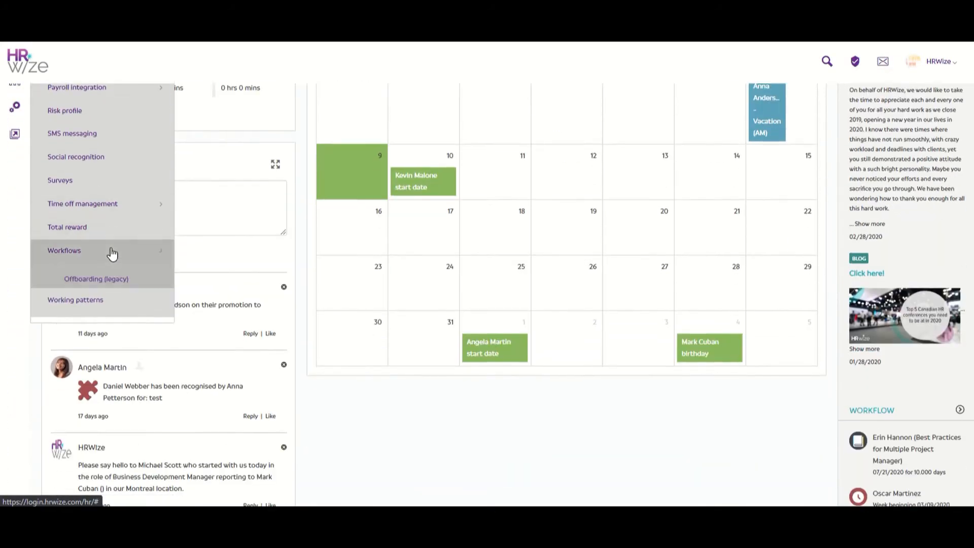
{"action": "left_click", "coordinate": [124, 354]}
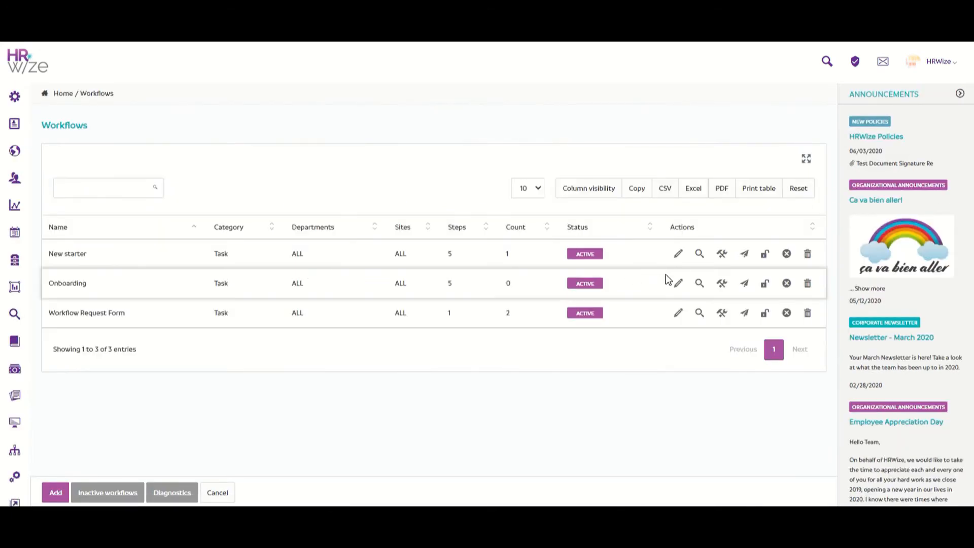
{"action": "left_click", "coordinate": [700, 258]}
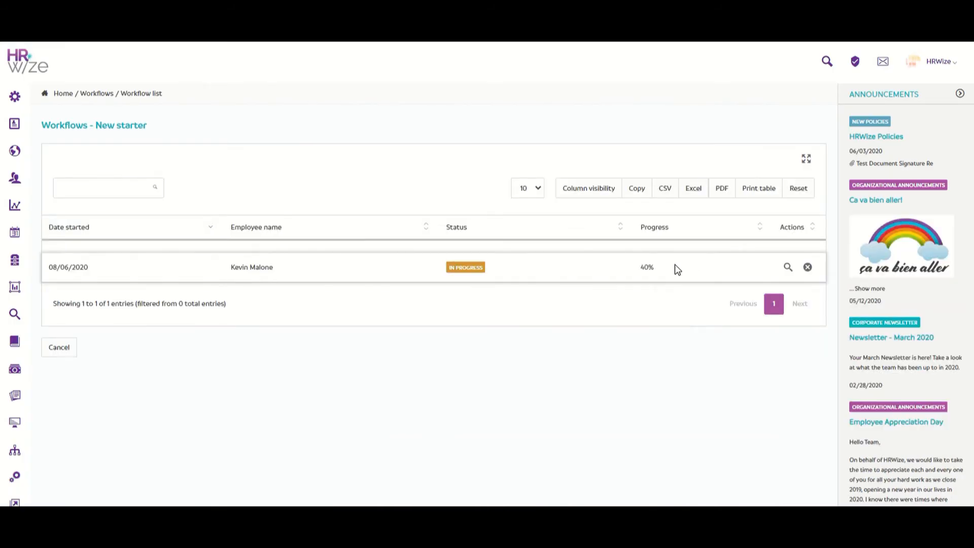
{"action": "left_click", "coordinate": [788, 266]}
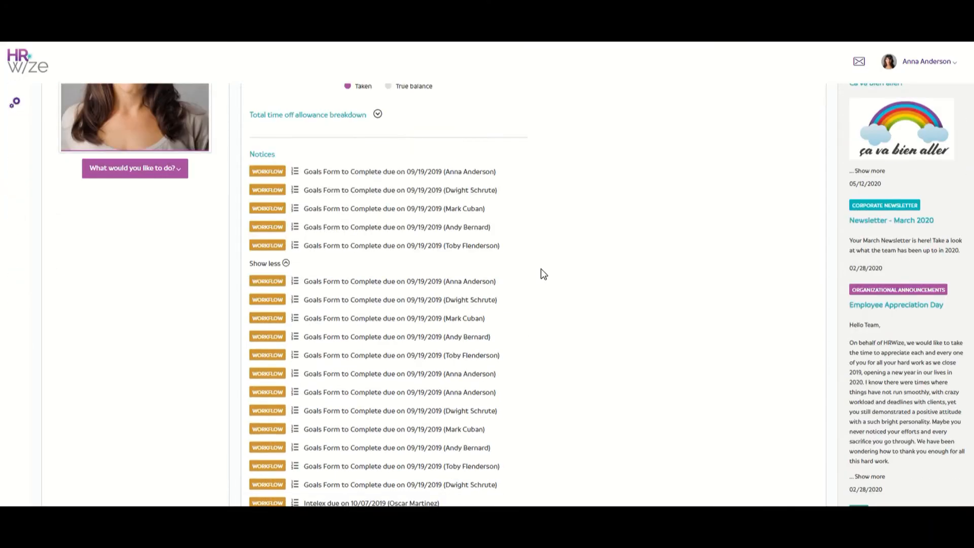
Scroll through HRWize's 'Prepare new starter desk' email in Outlook
{"action": "scroll", "coordinate": [541, 269], "scroll_direction": "down", "scroll_amount": 3}
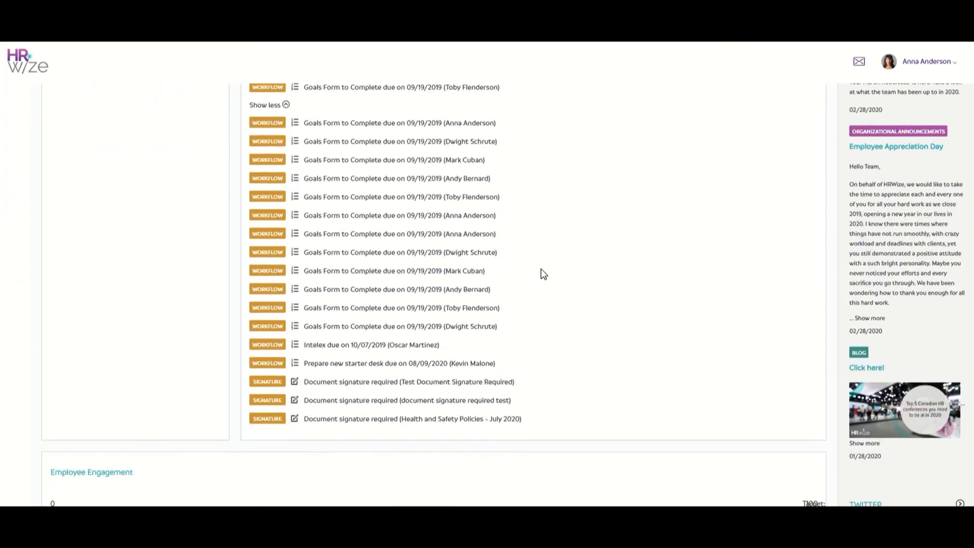
Submit the Prepare new starter desk task with completed date 08/07/2020 and comment 'done.'
{"action": "left_click", "coordinate": [313, 369]}
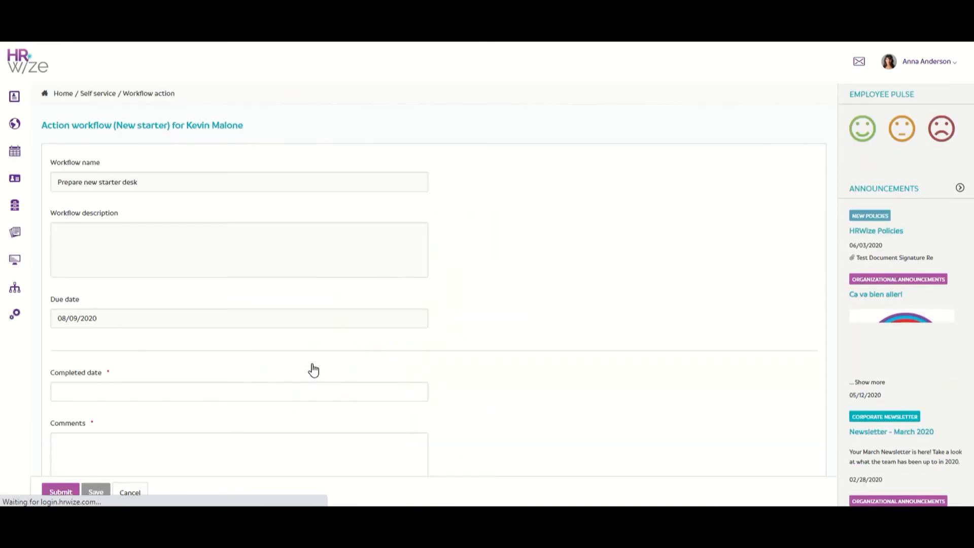
{"action": "scroll", "coordinate": [294, 359], "scroll_direction": "down", "scroll_amount": 3}
{"action": "left_click", "coordinate": [208, 208]}
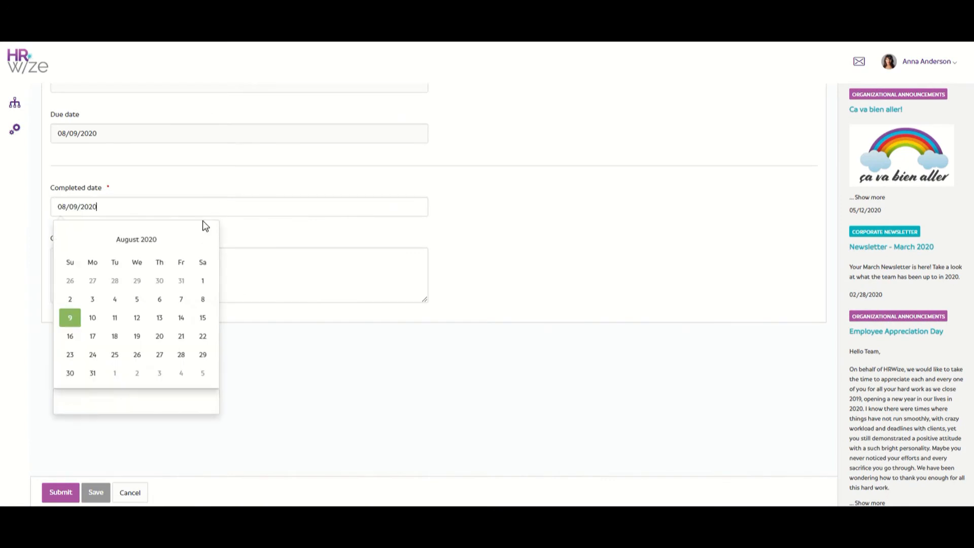
{"action": "left_click", "coordinate": [181, 298]}
{"action": "left_click", "coordinate": [169, 281]}
{"action": "type", "text": "done."}
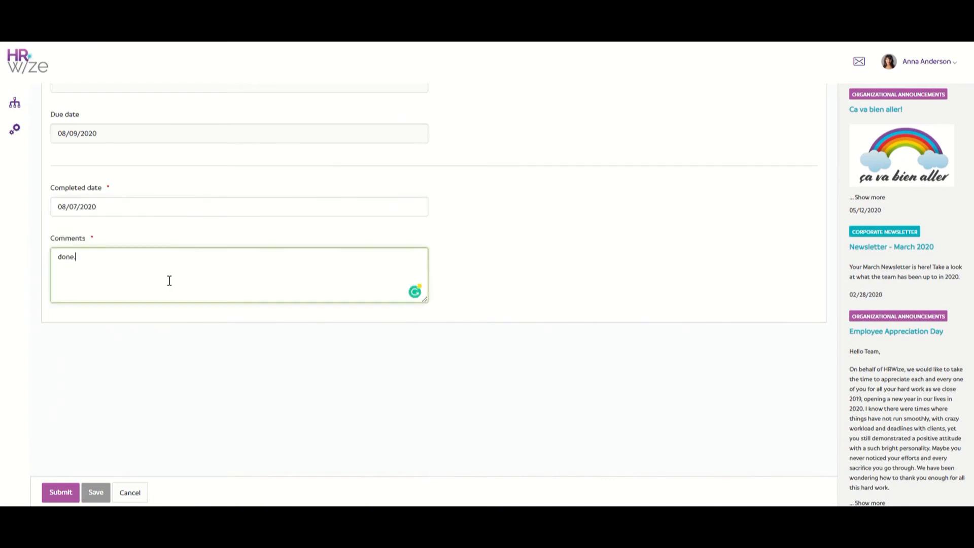
{"action": "left_click", "coordinate": [66, 489]}
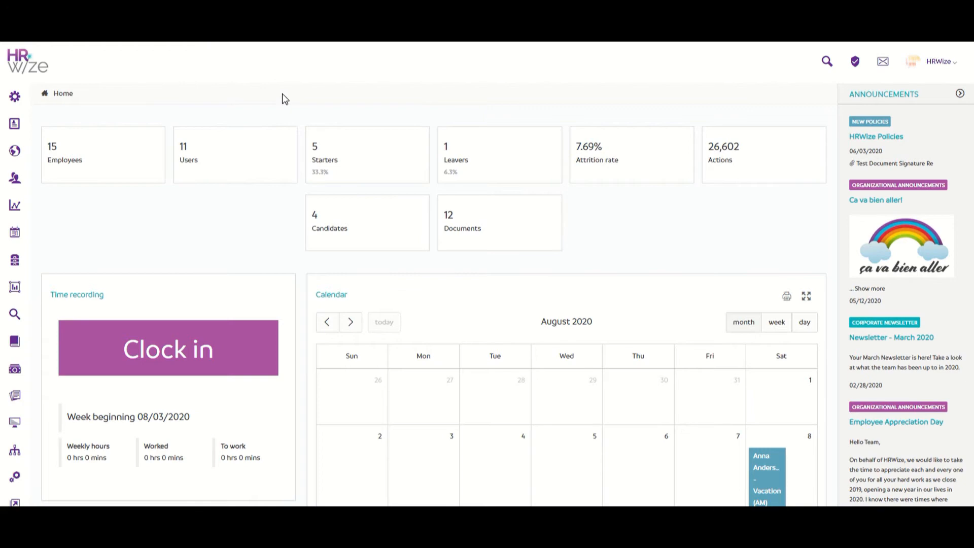
Open the step list of the New starter workflow under HR Workflows
{"action": "mouse_move", "coordinate": [14, 96]}
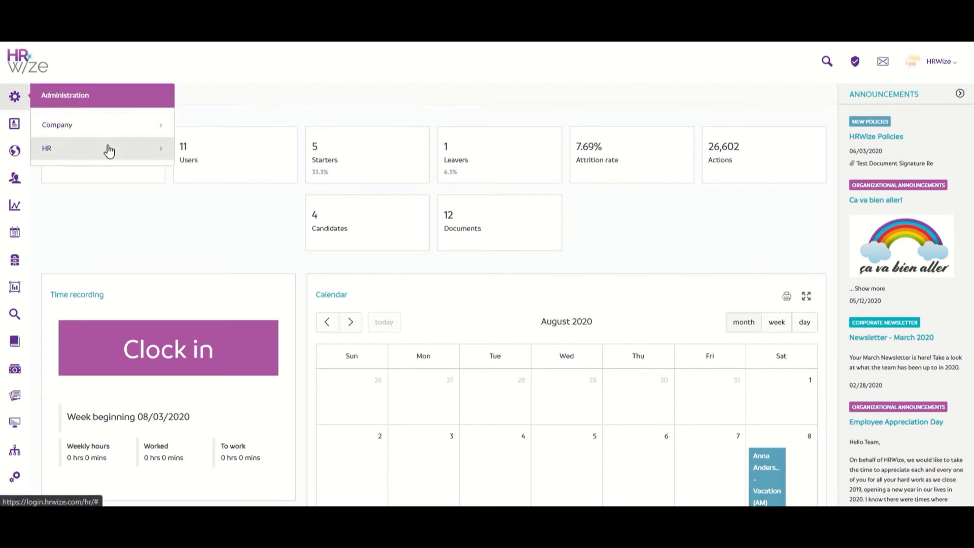
{"action": "left_click", "coordinate": [109, 150]}
{"action": "scroll", "coordinate": [122, 213], "scroll_direction": "down", "scroll_amount": 2}
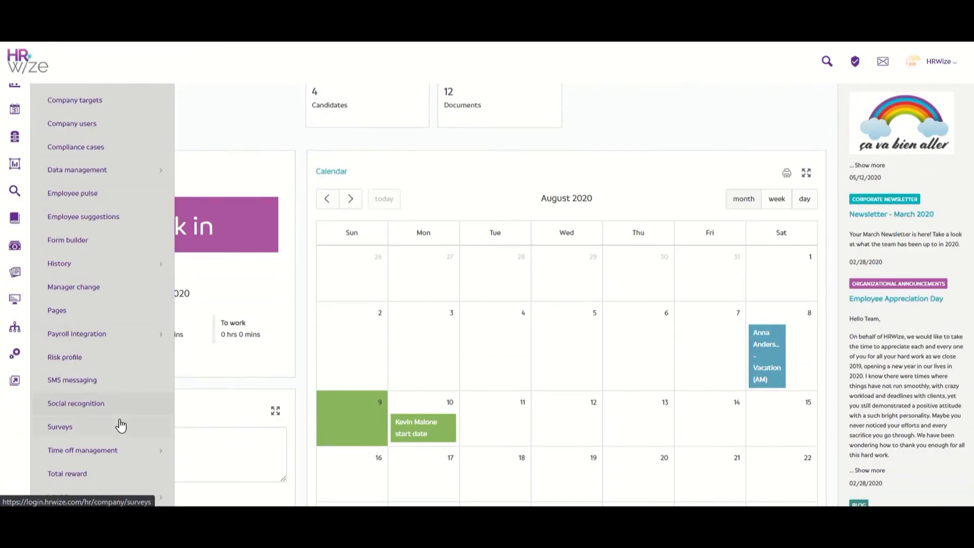
{"action": "scroll", "coordinate": [120, 425], "scroll_direction": "down", "scroll_amount": 2}
{"action": "left_click", "coordinate": [112, 373]}
{"action": "left_click", "coordinate": [127, 475]}
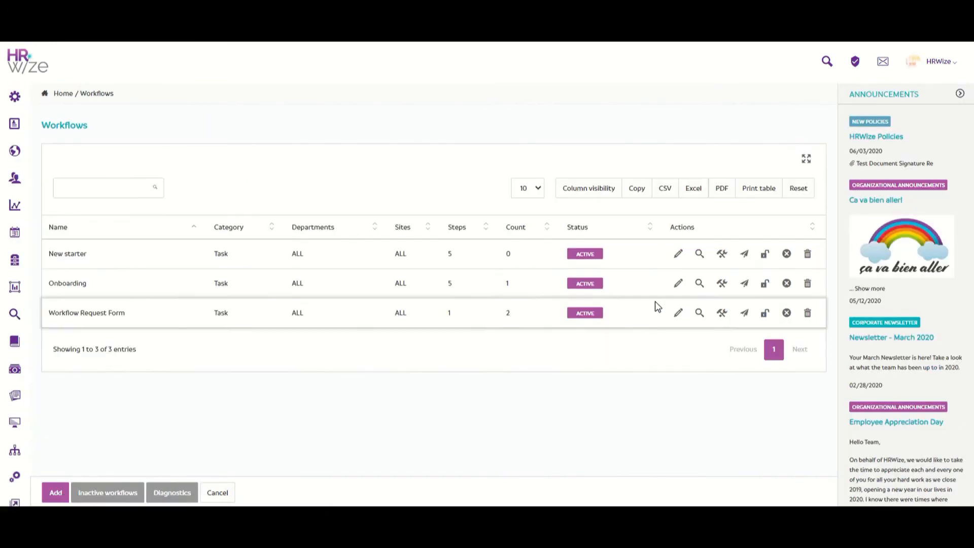
{"action": "left_click", "coordinate": [720, 256]}
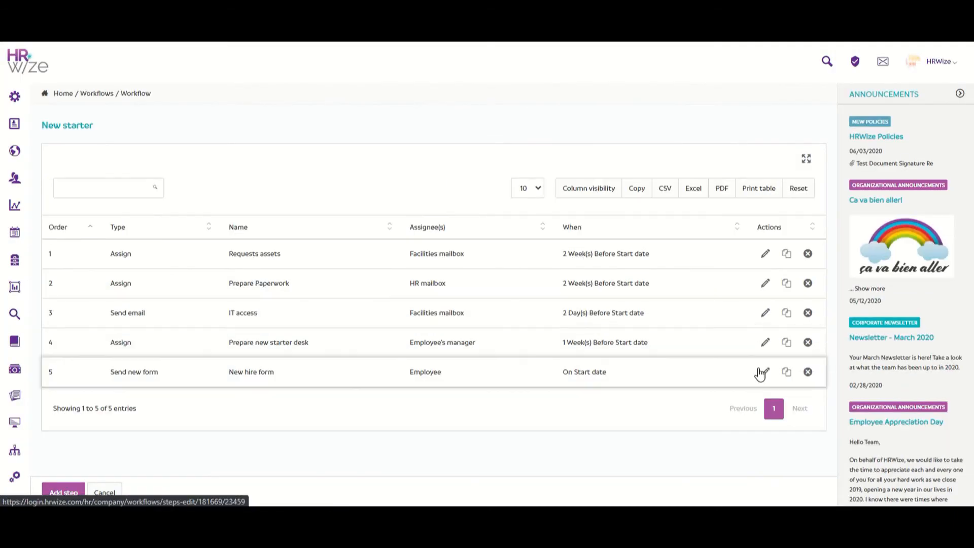
Edit step 5 'New hire form' and review its 2-day reminder and 5-day manager escalation
{"action": "left_click", "coordinate": [759, 372]}
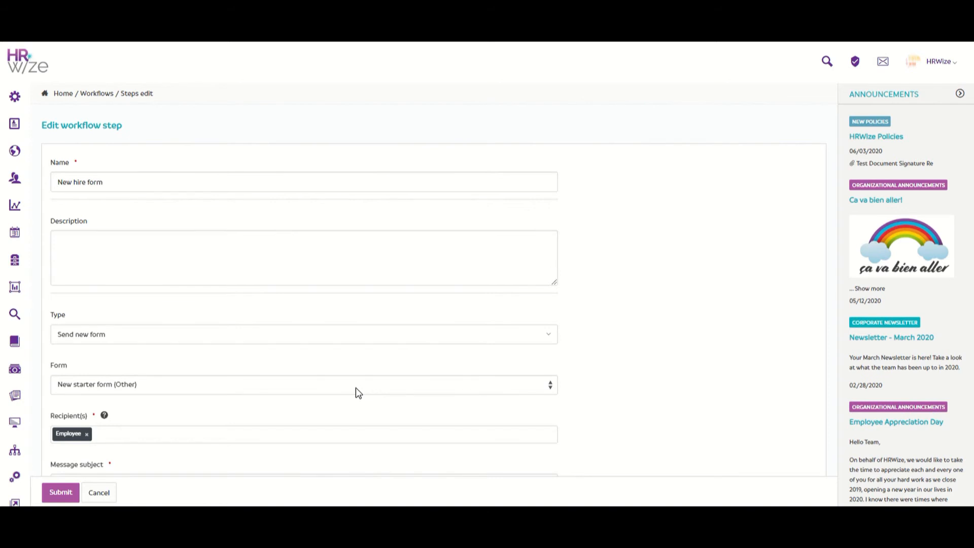
{"action": "scroll", "coordinate": [355, 387], "scroll_direction": "down", "scroll_amount": 1}
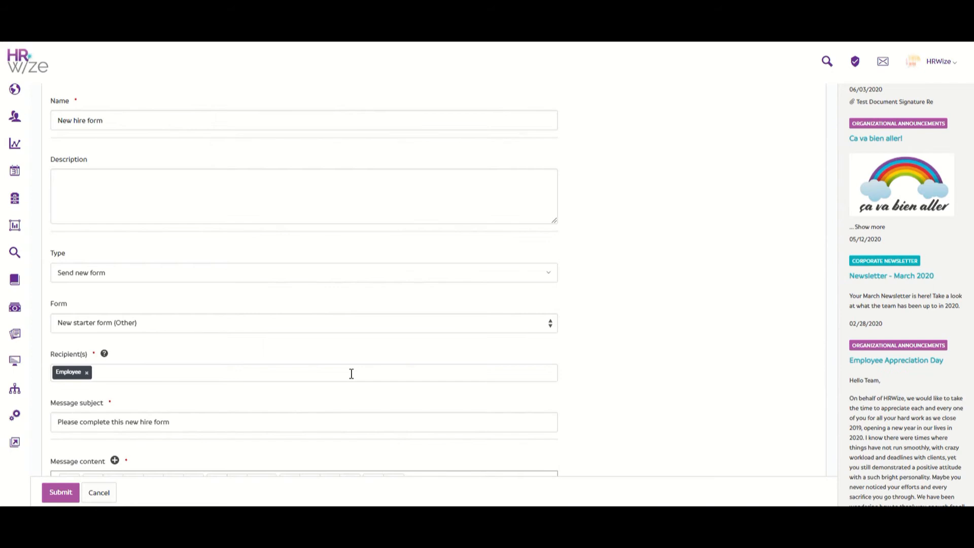
{"action": "scroll", "coordinate": [351, 373], "scroll_direction": "down", "scroll_amount": 1}
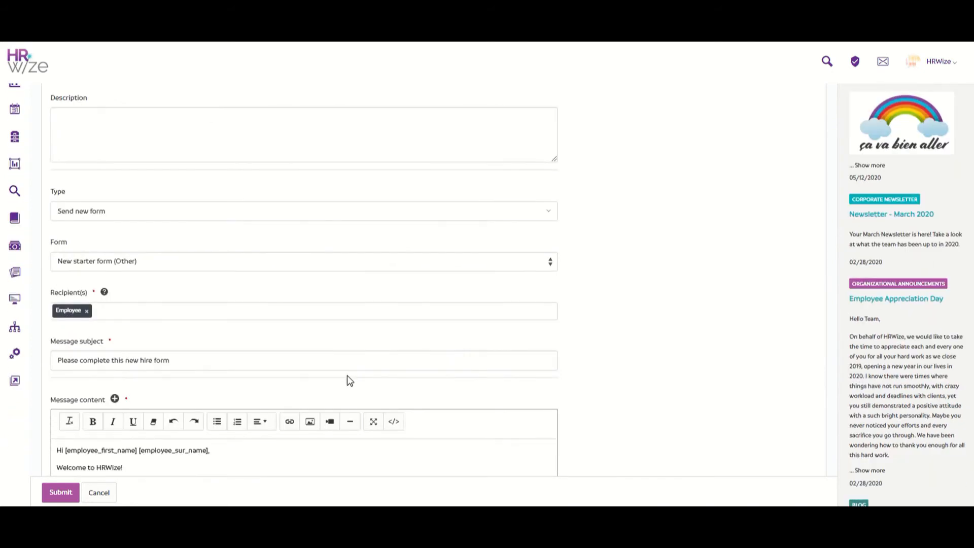
{"action": "scroll", "coordinate": [343, 383], "scroll_direction": "down", "scroll_amount": 3}
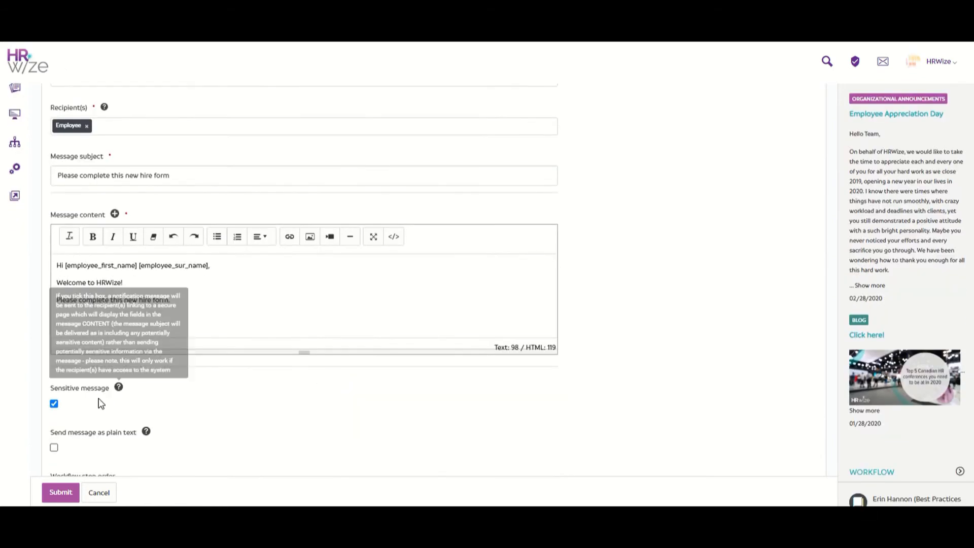
{"action": "scroll", "coordinate": [77, 406], "scroll_direction": "down", "scroll_amount": 3}
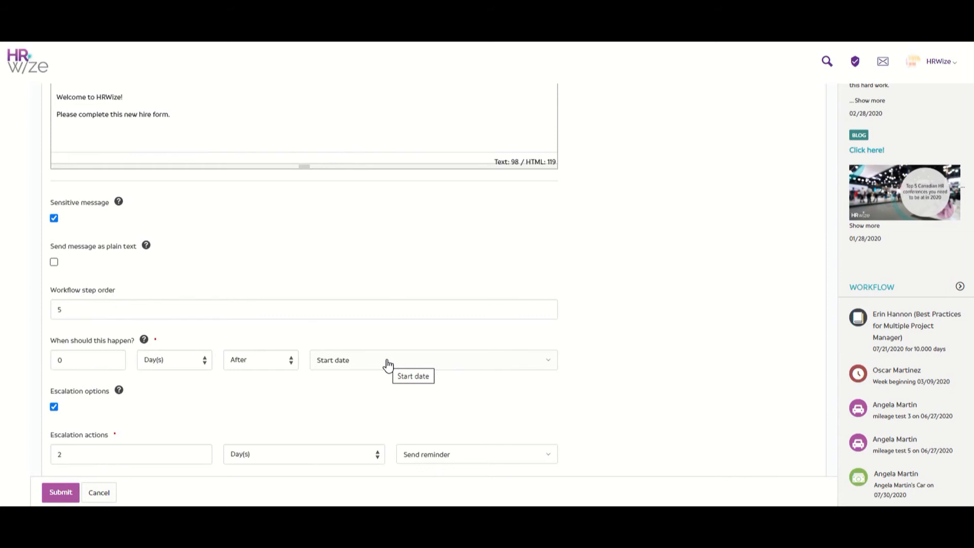
{"action": "scroll", "coordinate": [388, 363], "scroll_direction": "down", "scroll_amount": 2}
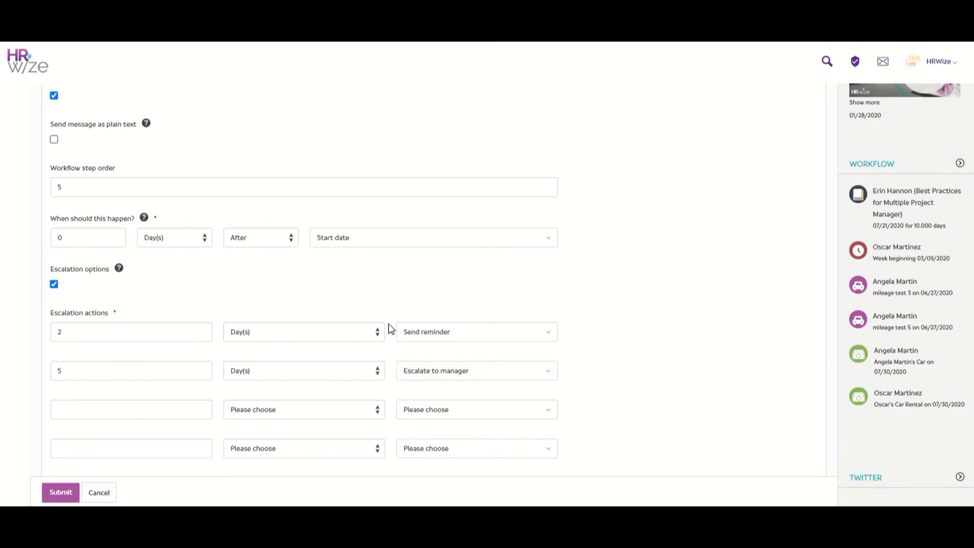
{"action": "scroll", "coordinate": [389, 326], "scroll_direction": "up", "scroll_amount": 12}
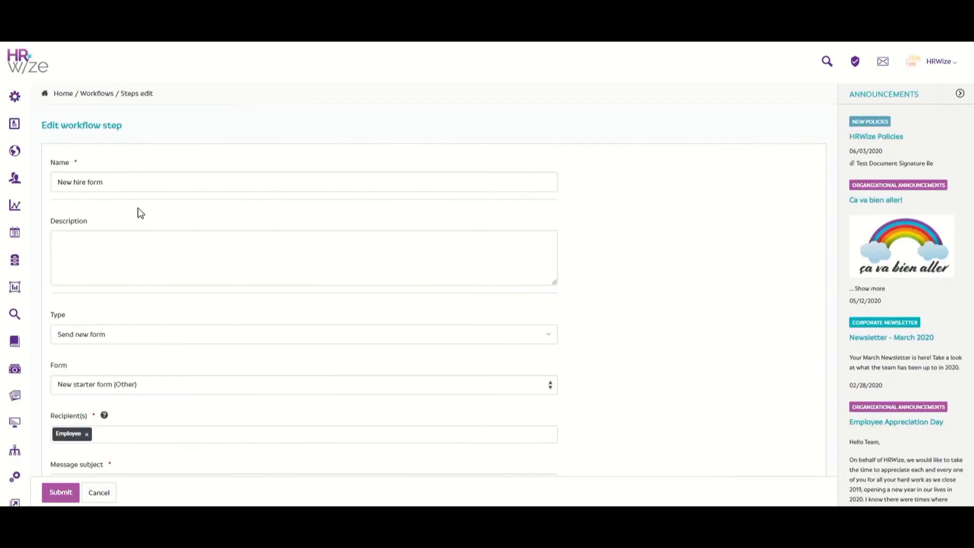
{"action": "mouse_move", "coordinate": [16, 90]}
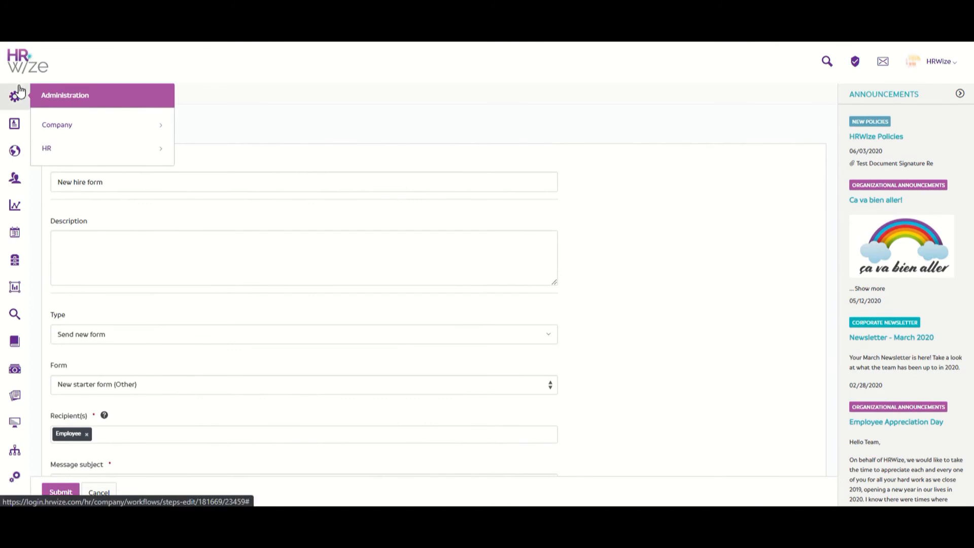
Edit the New starter form's settings from Company > Form builder
{"action": "left_click", "coordinate": [109, 126]}
{"action": "left_click", "coordinate": [107, 372]}
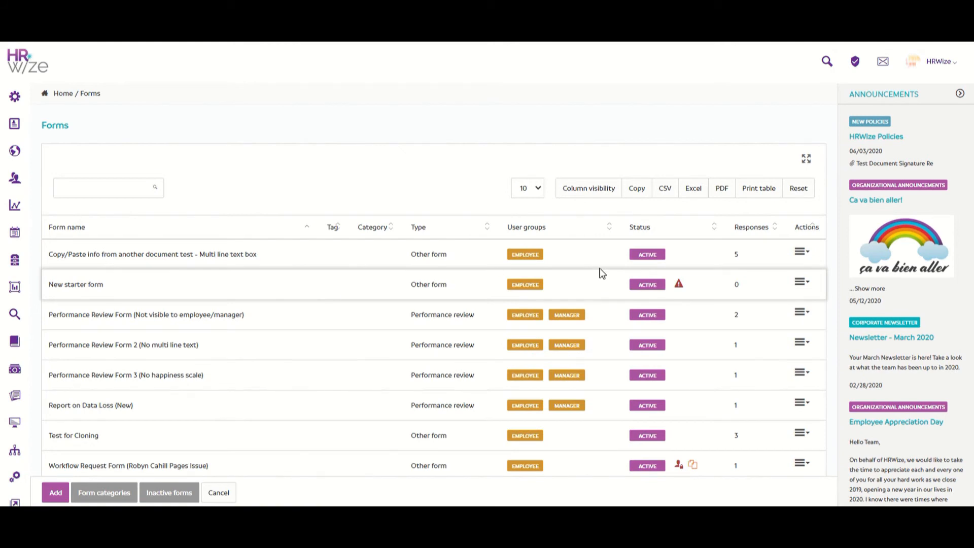
{"action": "left_click", "coordinate": [801, 282]}
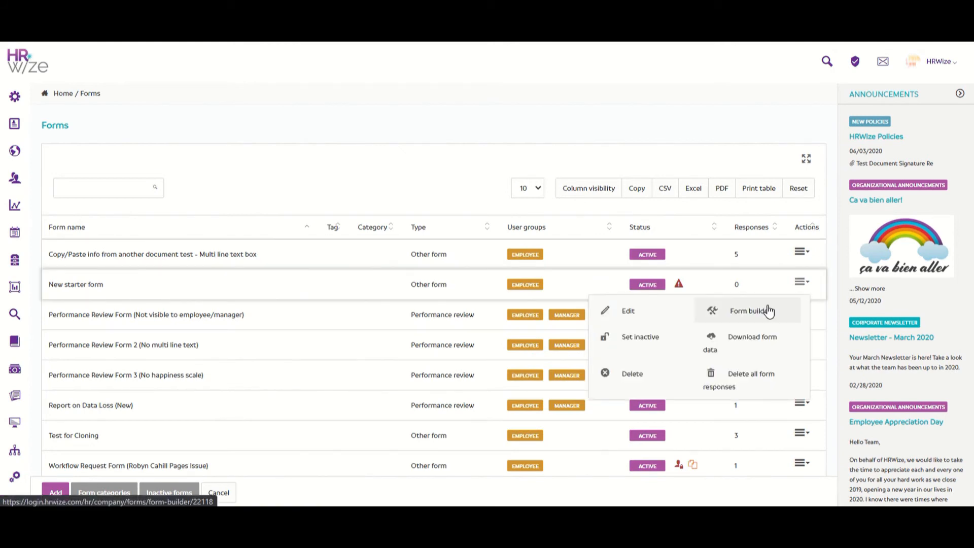
{"action": "left_click", "coordinate": [672, 315]}
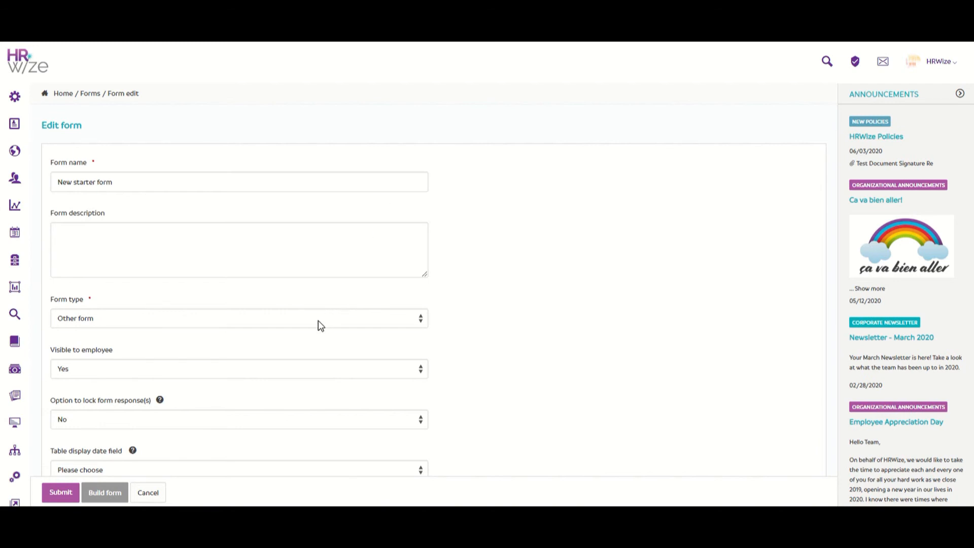
{"action": "scroll", "coordinate": [318, 320], "scroll_direction": "down", "scroll_amount": 1}
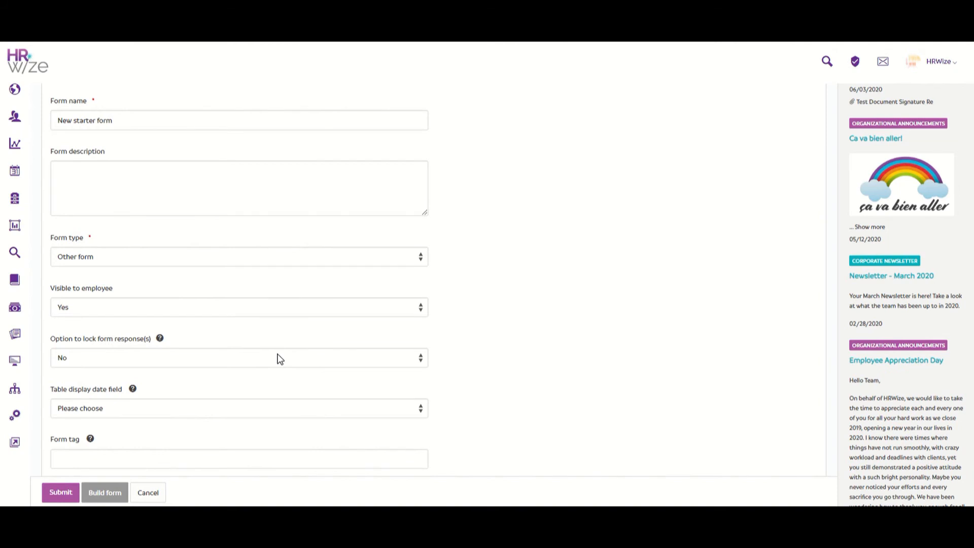
{"action": "scroll", "coordinate": [279, 358], "scroll_direction": "down", "scroll_amount": 2}
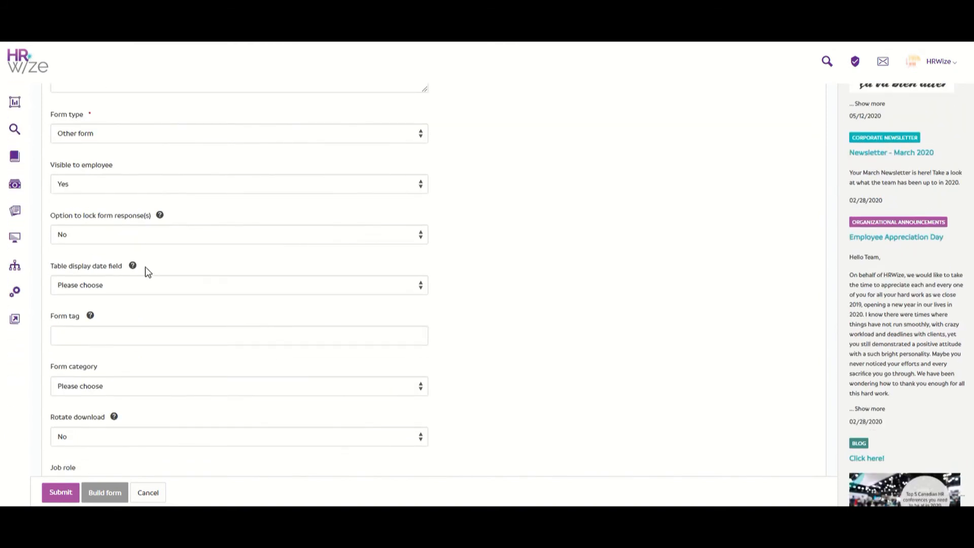
{"action": "mouse_move", "coordinate": [132, 267]}
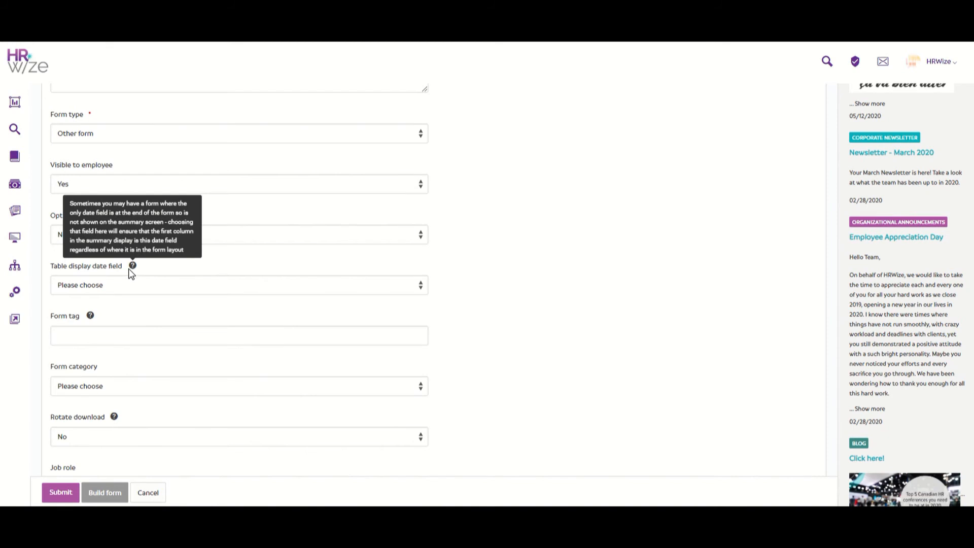
{"action": "mouse_move", "coordinate": [92, 317]}
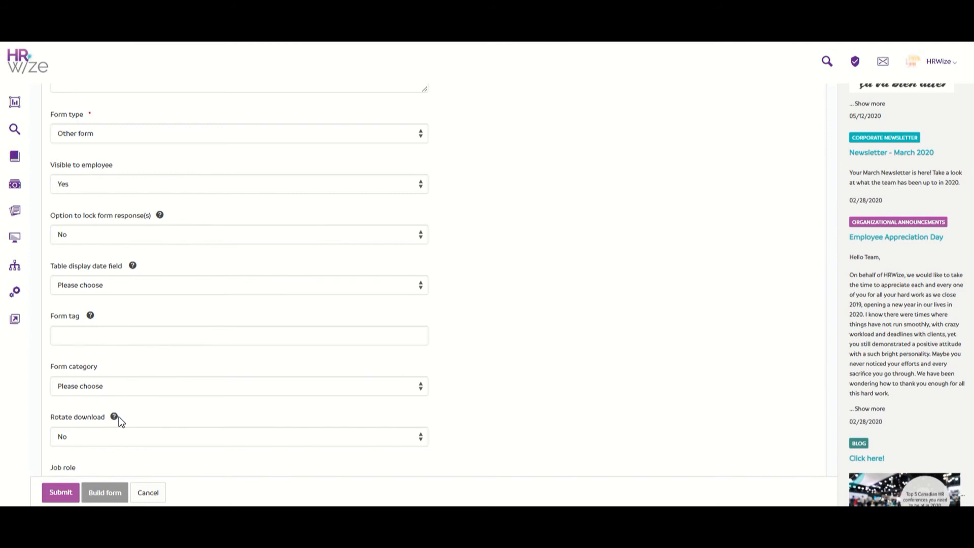
{"action": "mouse_move", "coordinate": [116, 417]}
{"action": "scroll", "coordinate": [126, 389], "scroll_direction": "down", "scroll_amount": 4}
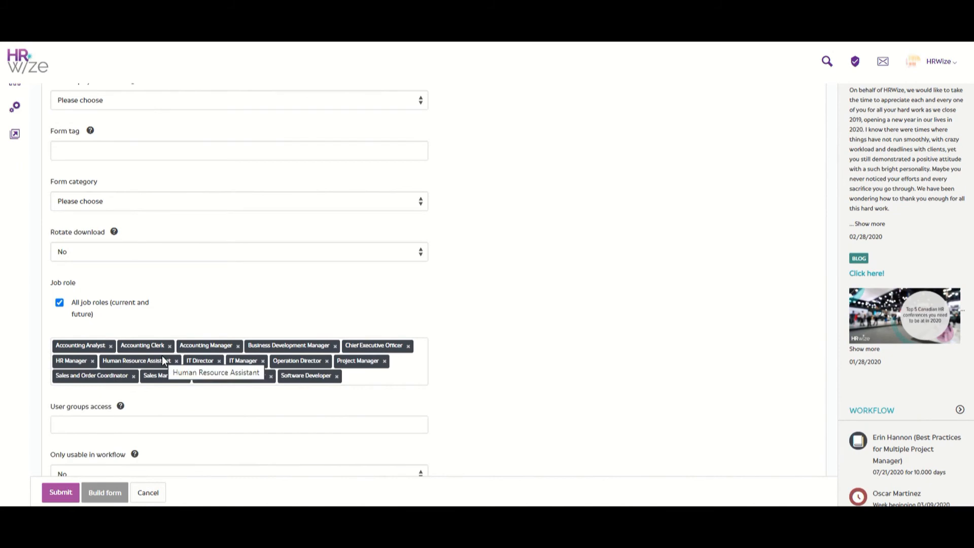
{"action": "scroll", "coordinate": [163, 357], "scroll_direction": "down", "scroll_amount": 1}
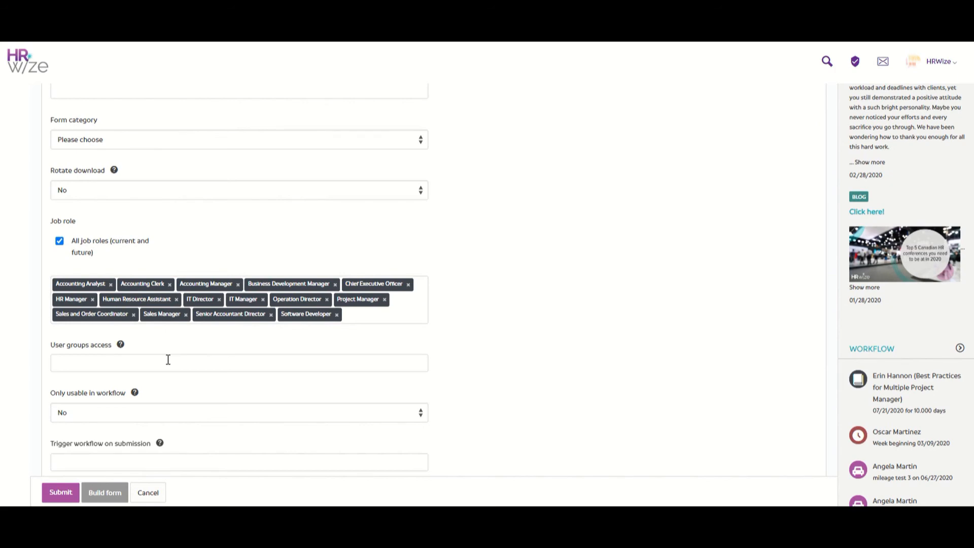
{"action": "scroll", "coordinate": [168, 359], "scroll_direction": "down", "scroll_amount": 2}
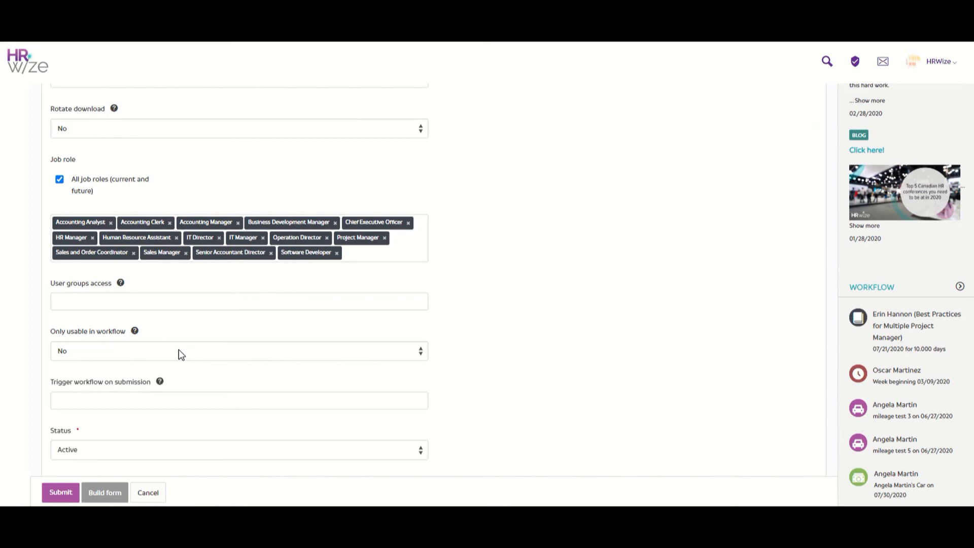
{"action": "scroll", "coordinate": [179, 350], "scroll_direction": "down", "scroll_amount": 2}
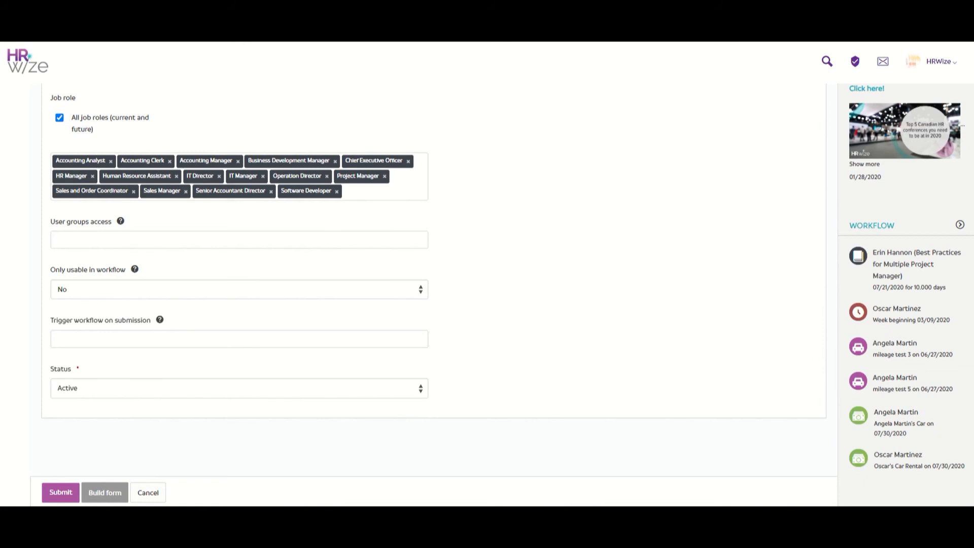
Open Build form for the New starter form and scroll through its fields
{"action": "left_click", "coordinate": [111, 495]}
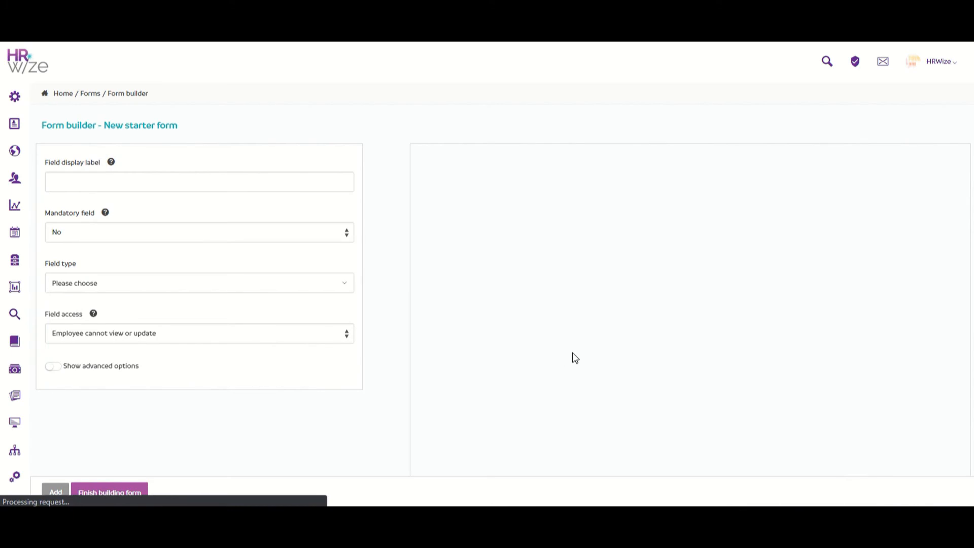
{"action": "scroll", "coordinate": [743, 318], "scroll_direction": "down", "scroll_amount": 3}
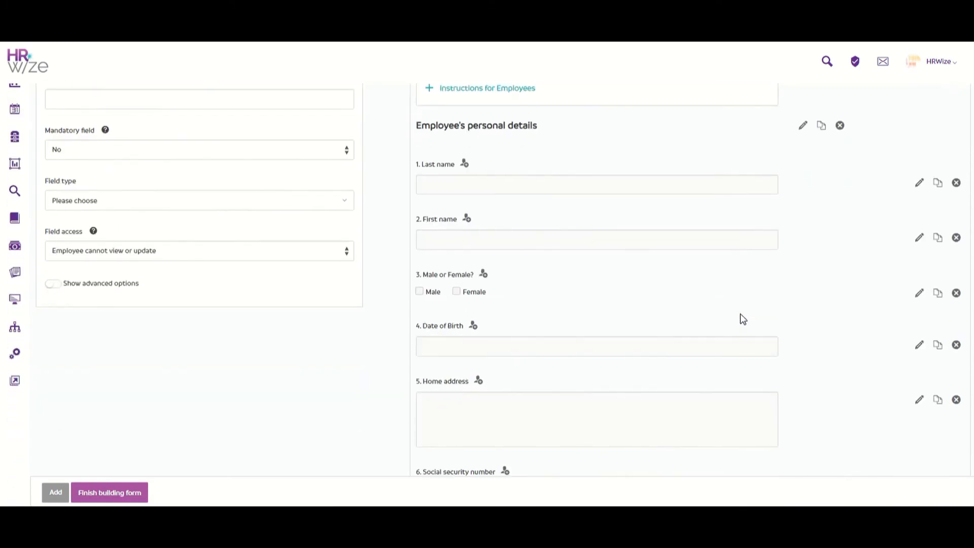
{"action": "scroll", "coordinate": [742, 318], "scroll_direction": "down", "scroll_amount": 7}
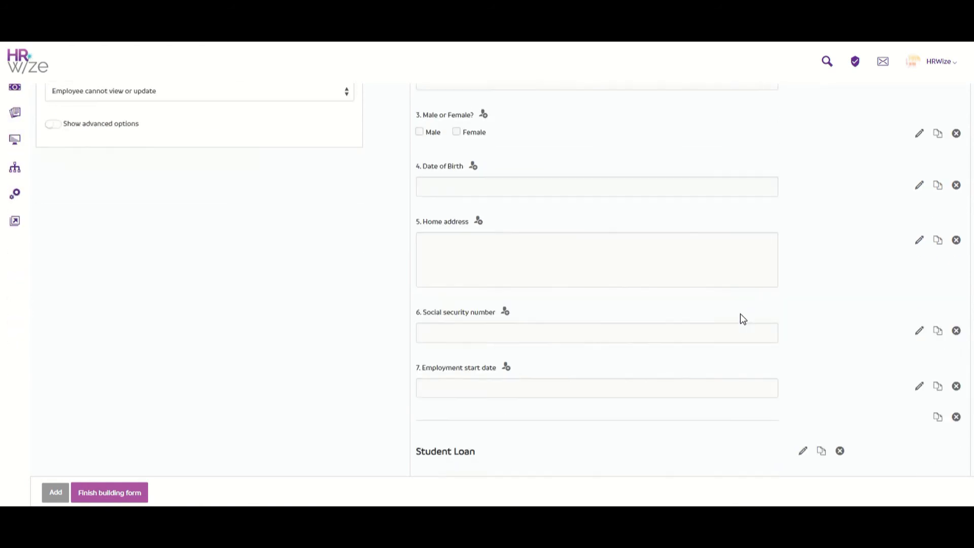
{"action": "scroll", "coordinate": [742, 319], "scroll_direction": "up", "scroll_amount": 10}
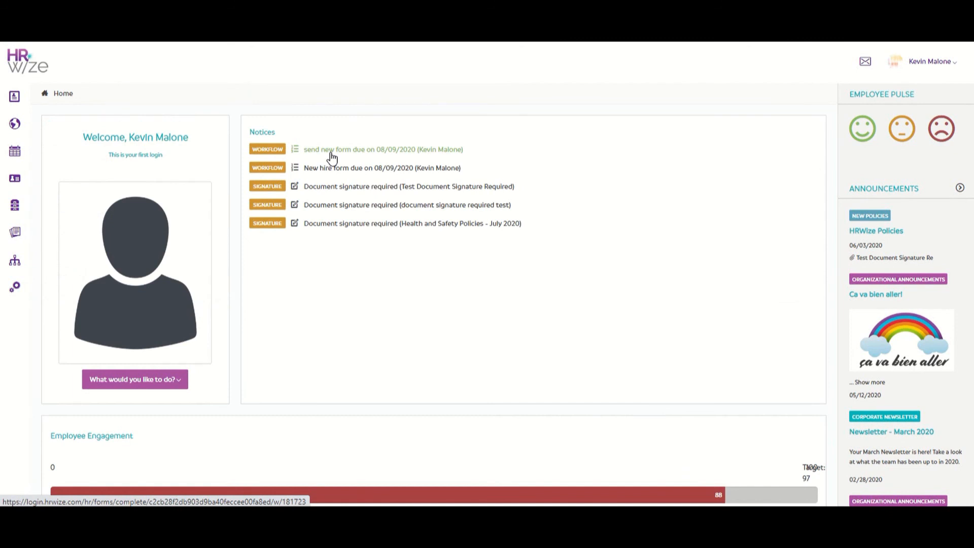
Open the pending New starter form and enter the employee's name, gender Male, birth date and home address
{"action": "left_click", "coordinate": [330, 153]}
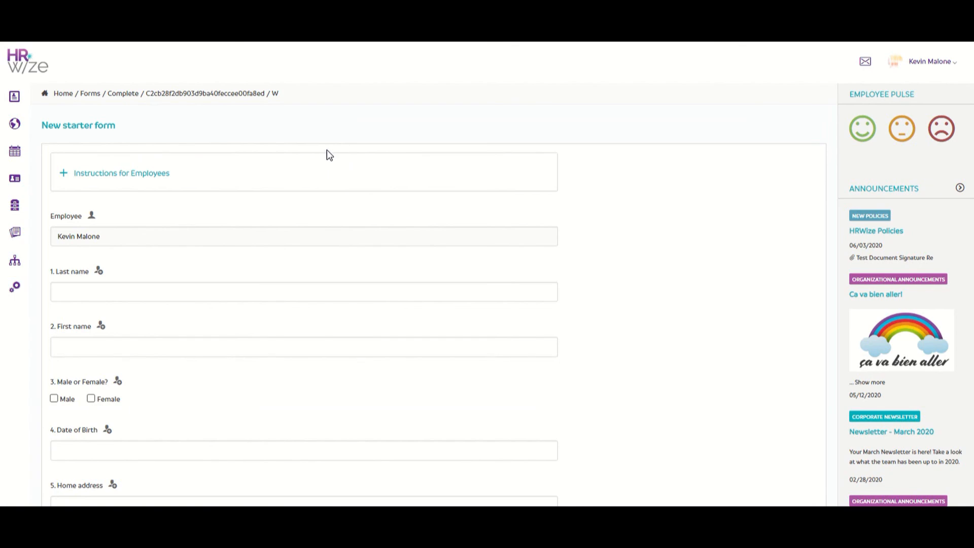
{"action": "left_click", "coordinate": [115, 291]}
{"action": "type", "text": "Malone"}
{"action": "key", "text": "Tab"}
{"action": "type", "text": "Kevin"}
{"action": "left_click", "coordinate": [54, 398]}
{"action": "scroll", "coordinate": [121, 365], "scroll_direction": "down", "scroll_amount": 2}
{"action": "left_click", "coordinate": [122, 327]}
{"action": "left_click", "coordinate": [93, 420]}
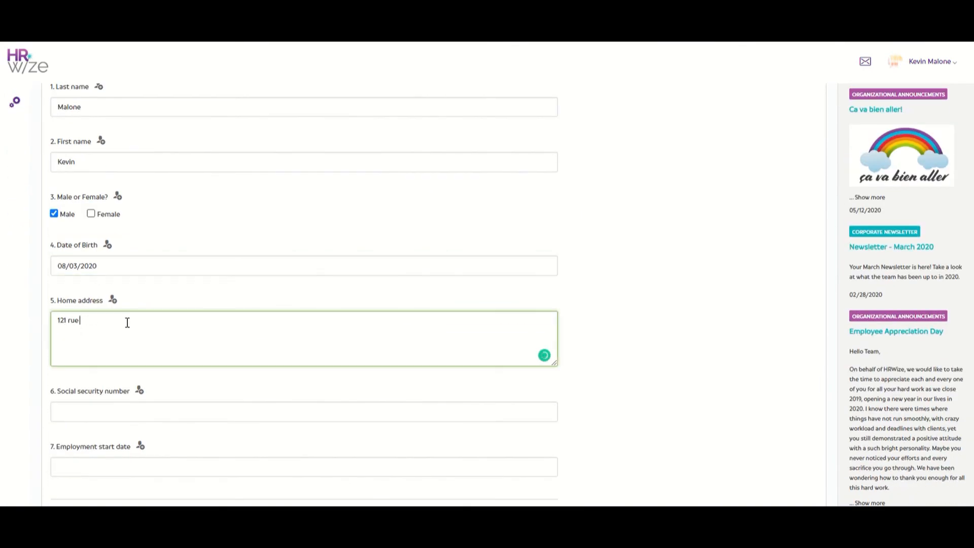
{"action": "type", "text": "sur rue"}
Fill in the social security number and start date, and answer Yes to student loan
{"action": "scroll", "coordinate": [127, 322], "scroll_direction": "down", "scroll_amount": 4}
{"action": "left_click", "coordinate": [131, 228]}
{"action": "left_click", "coordinate": [132, 282]}
{"action": "scroll", "coordinate": [167, 304], "scroll_direction": "down", "scroll_amount": 3}
{"action": "left_click", "coordinate": [156, 286]}
Sign with the employee's name, add the signature date, and set Form completed
{"action": "type", "text": "Kevin Malone"}
{"action": "left_click", "coordinate": [304, 370]}
{"action": "type", "text": "08/03/2020"}
{"action": "left_click", "coordinate": [304, 425]}
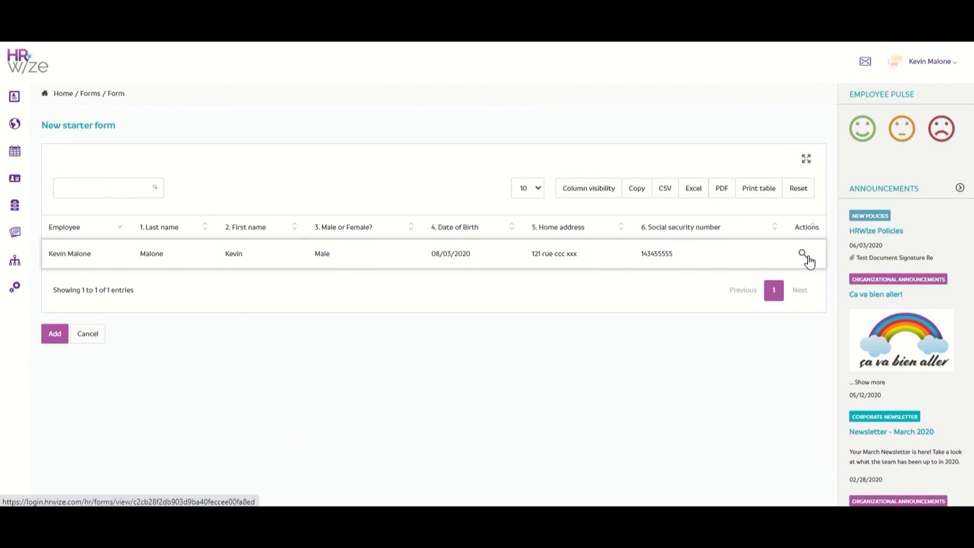
Review the form entry, return home, and submit the signed New starter form
{"action": "left_click", "coordinate": [807, 257]}
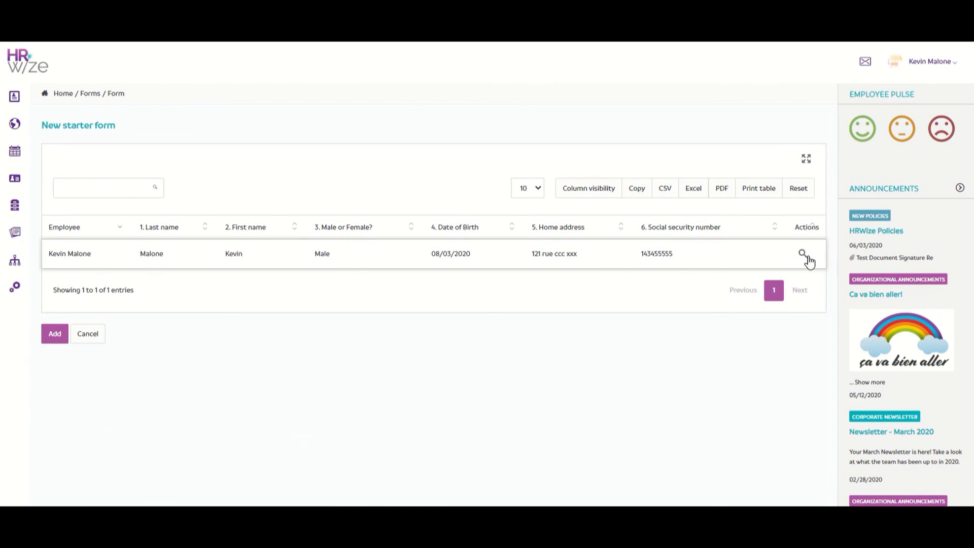
{"action": "scroll", "coordinate": [810, 262], "scroll_direction": "down", "scroll_amount": 4}
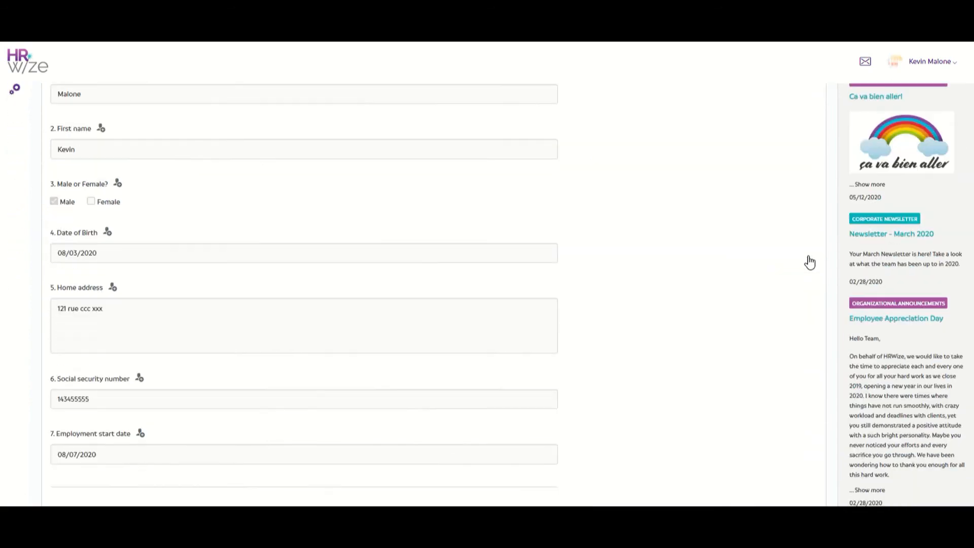
{"action": "scroll", "coordinate": [809, 262], "scroll_direction": "down", "scroll_amount": 3}
{"action": "scroll", "coordinate": [810, 263], "scroll_direction": "up", "scroll_amount": 8}
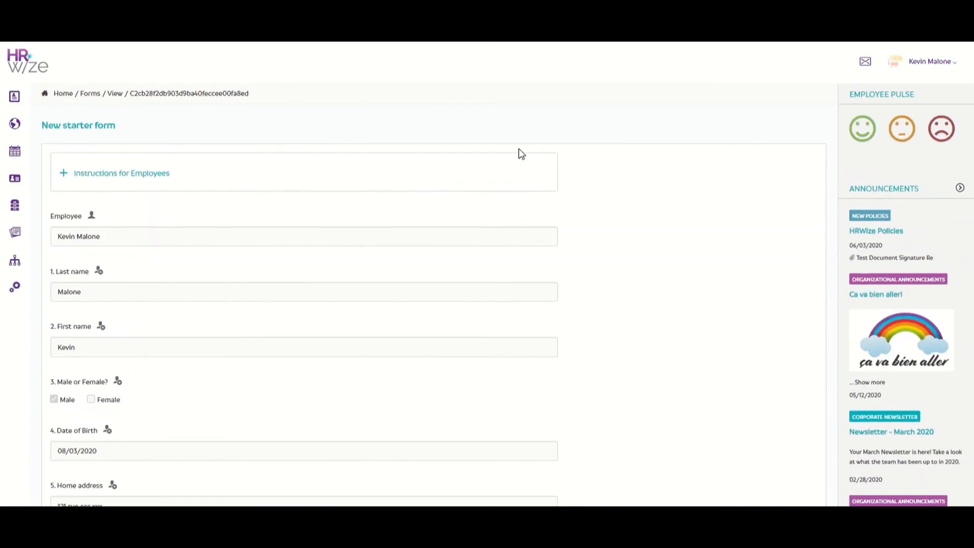
{"action": "left_click", "coordinate": [31, 69]}
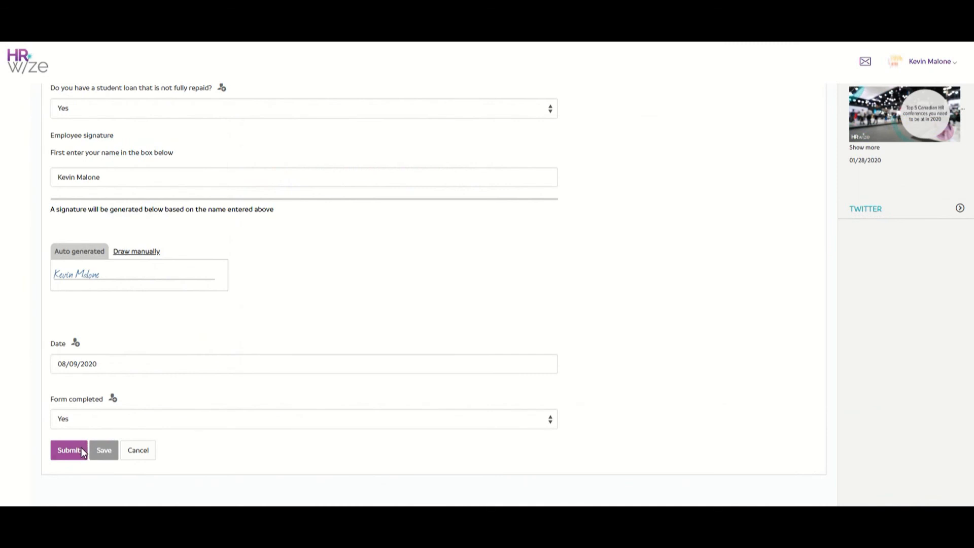
{"action": "left_click", "coordinate": [81, 450]}
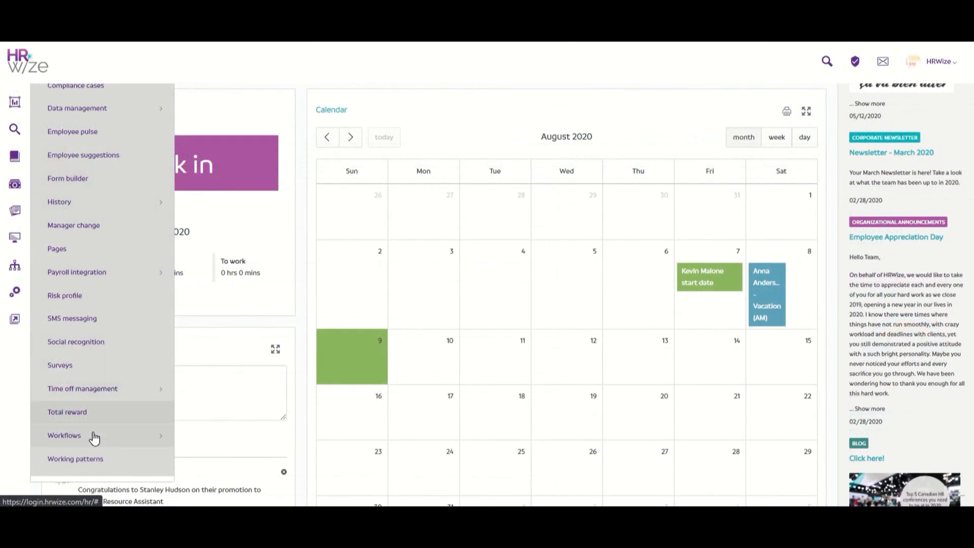
Open the employee's New starter workflow run and confirm all five steps are done at 100%
{"action": "left_click", "coordinate": [95, 437]}
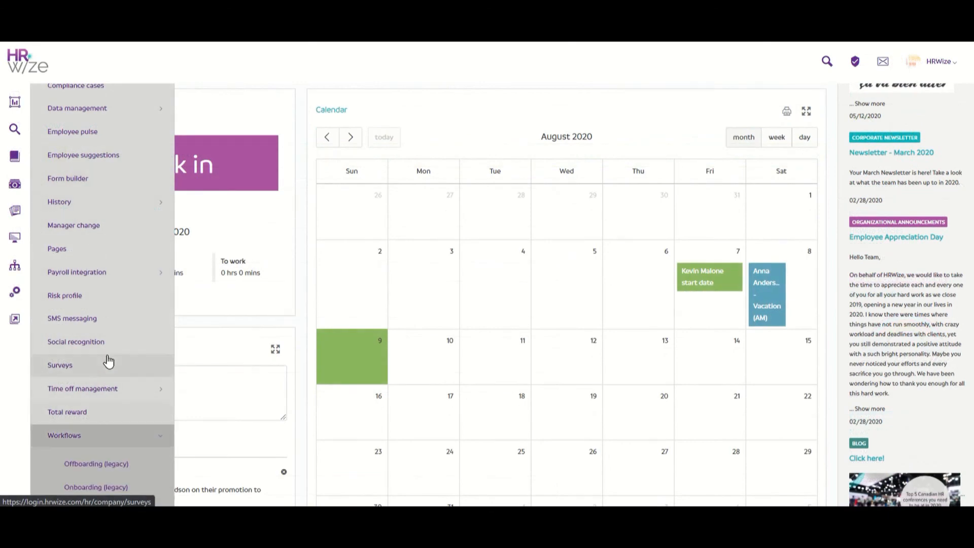
{"action": "scroll", "coordinate": [107, 365], "scroll_direction": "down", "scroll_amount": 3}
{"action": "left_click", "coordinate": [106, 362]}
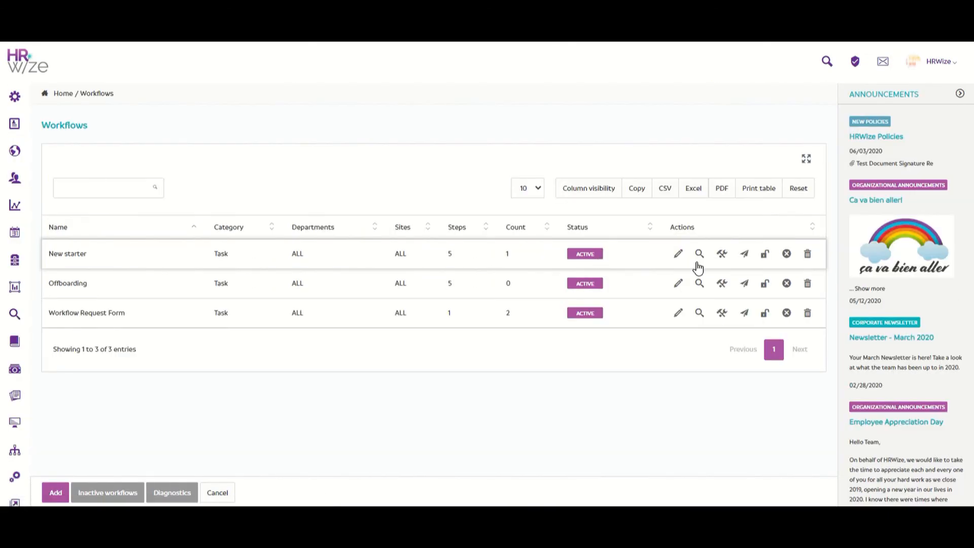
{"action": "left_click", "coordinate": [700, 258]}
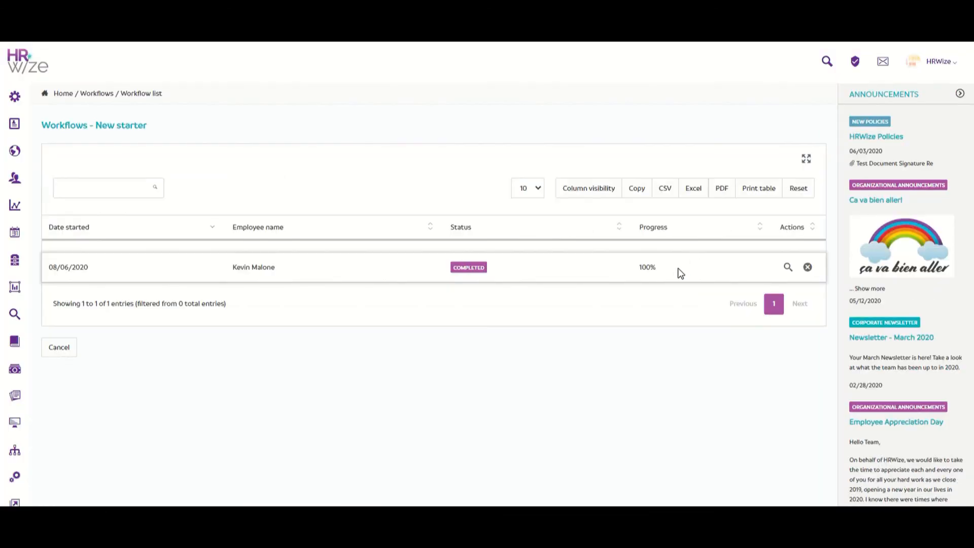
{"action": "left_click", "coordinate": [785, 266]}
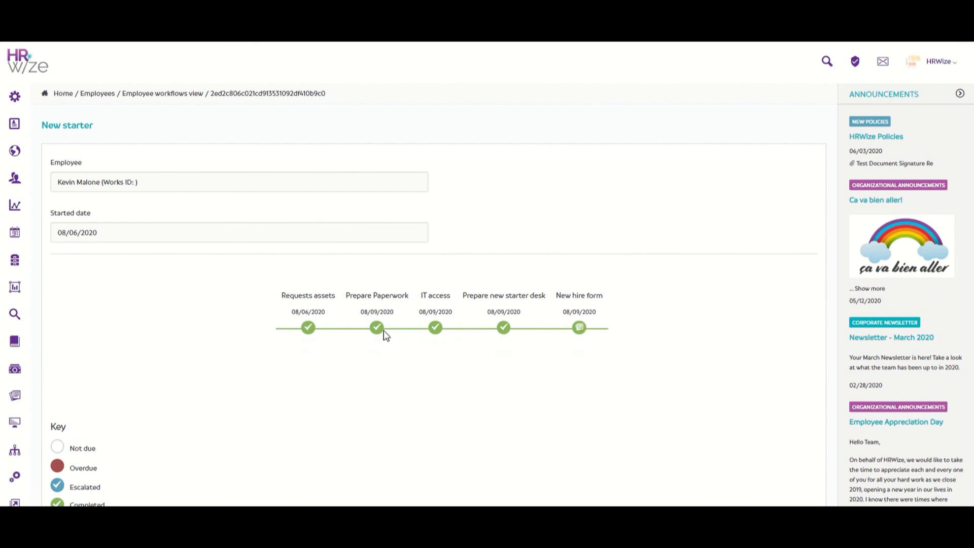
{"action": "scroll", "coordinate": [236, 318], "scroll_direction": "down", "scroll_amount": 4}
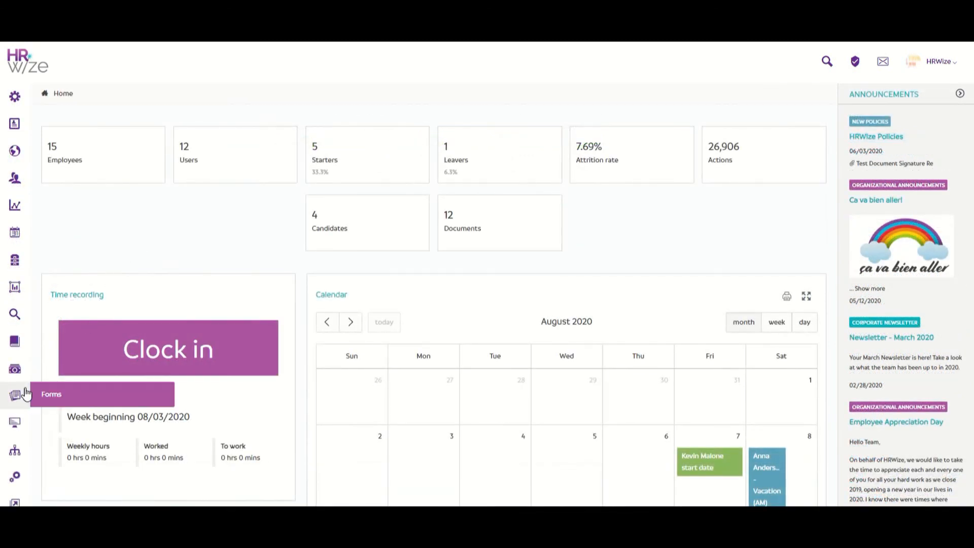
Open the employee's New starter form response from Forms and scroll to its signature and Form completed Yes
{"action": "left_click", "coordinate": [25, 395]}
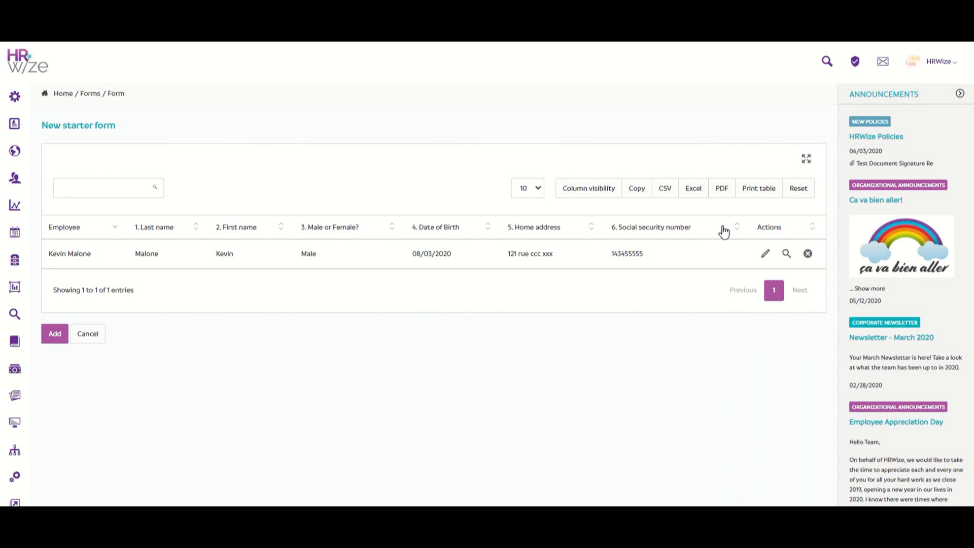
{"action": "left_click", "coordinate": [786, 253]}
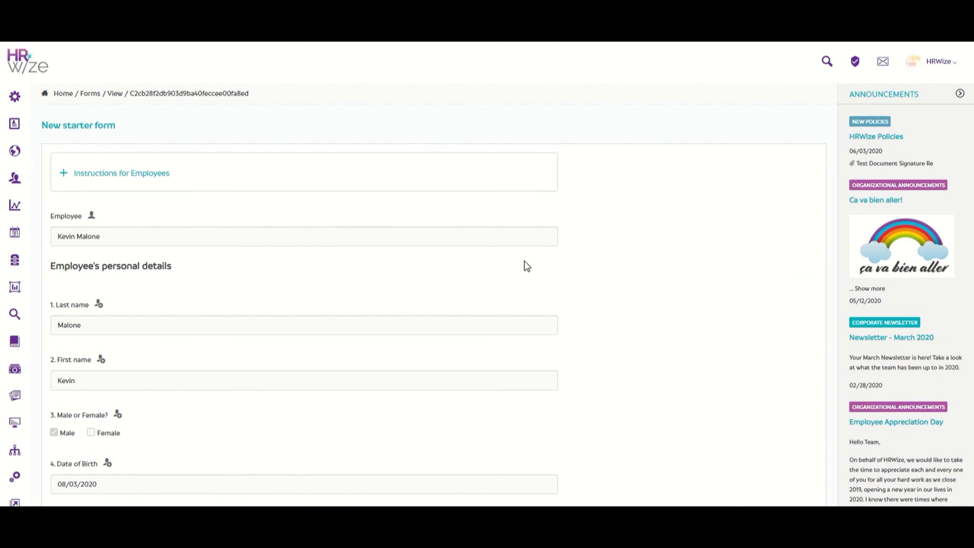
{"action": "scroll", "coordinate": [525, 260], "scroll_direction": "down", "scroll_amount": 10}
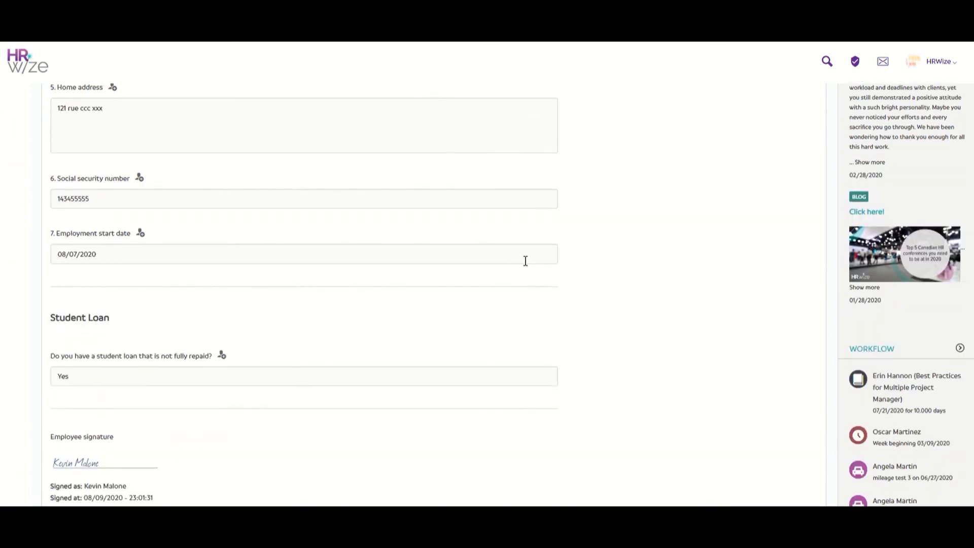
{"action": "scroll", "coordinate": [525, 261], "scroll_direction": "down", "scroll_amount": 2}
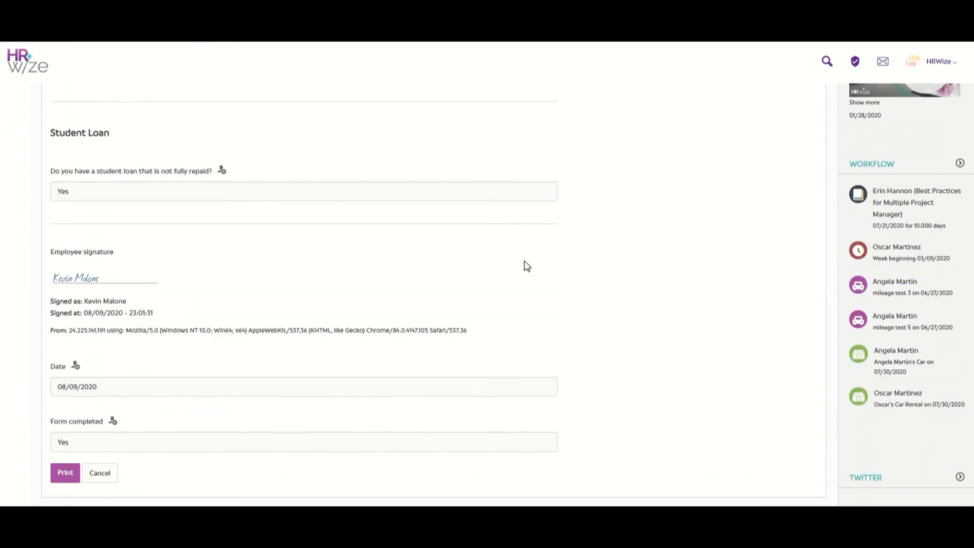